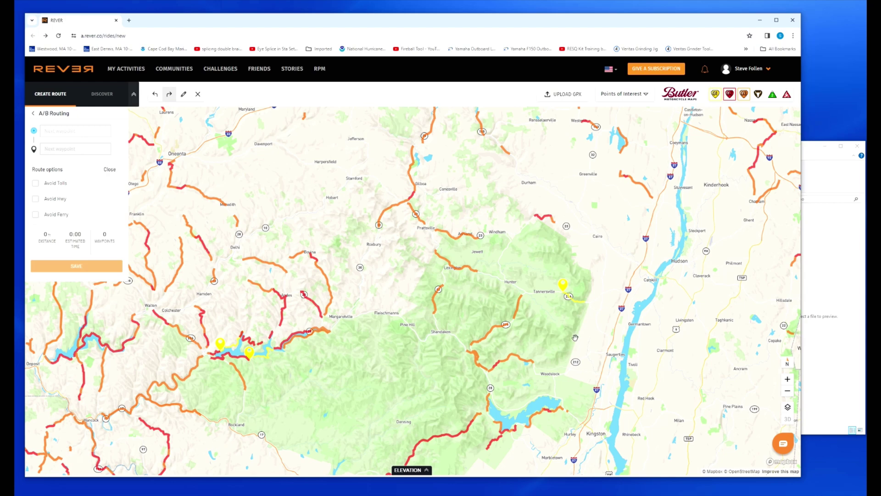
# Step: Set the route's starting waypoint at Palenville, New York, at the eastern end of the yellow-highlighted road
pyautogui.scroll(5, 575, 337)
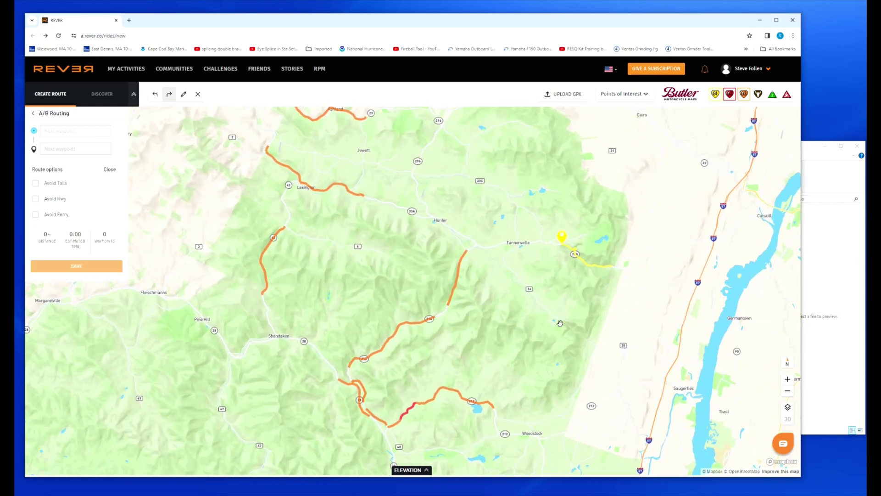
pyautogui.scroll(3, 560, 323)
pyautogui.moveTo(556, 325); pyautogui.dragTo(474, 334)
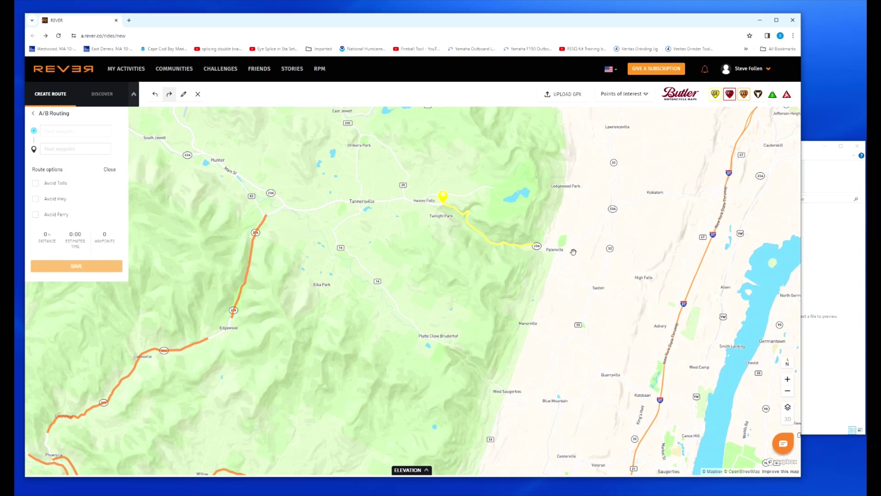
pyautogui.click(88, 129)
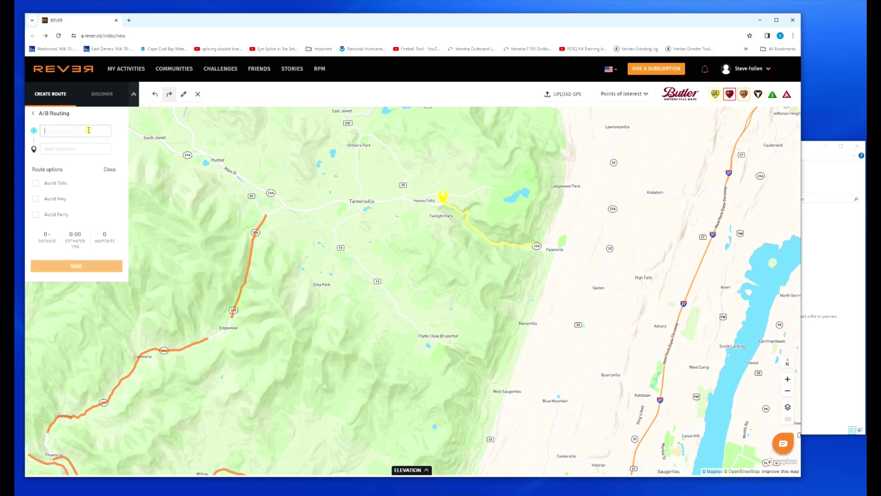
pyautogui.click(571, 245)
pyautogui.click(570, 245)
# Step: Set the second waypoint at Acra, New York, just east of the highlighted road through South Durham
pyautogui.moveTo(499, 167); pyautogui.dragTo(480, 365)
pyautogui.scroll(-2, 394, 244)
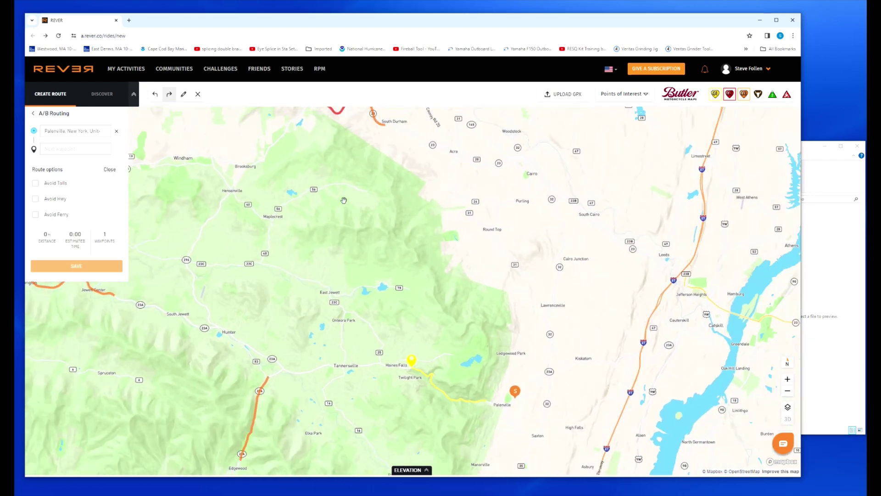
pyautogui.moveTo(372, 198); pyautogui.dragTo(409, 272)
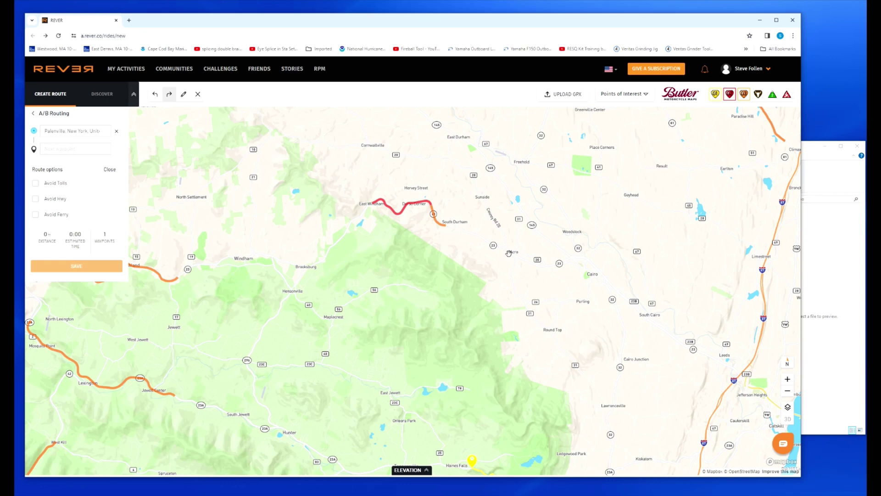
pyautogui.click(91, 150)
pyautogui.click(512, 256)
# Step: Add a stop at Stamford, New York, after the Acra waypoint
pyautogui.click(44, 163)
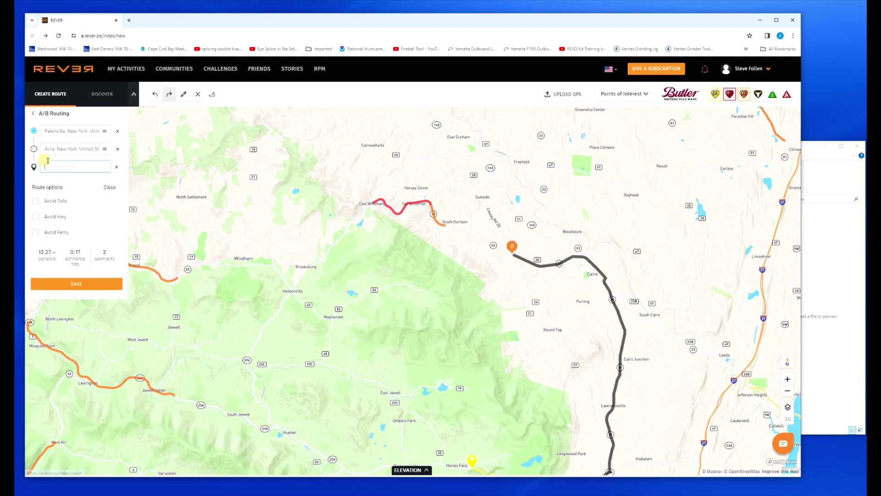
pyautogui.moveTo(217, 210); pyautogui.dragTo(516, 228)
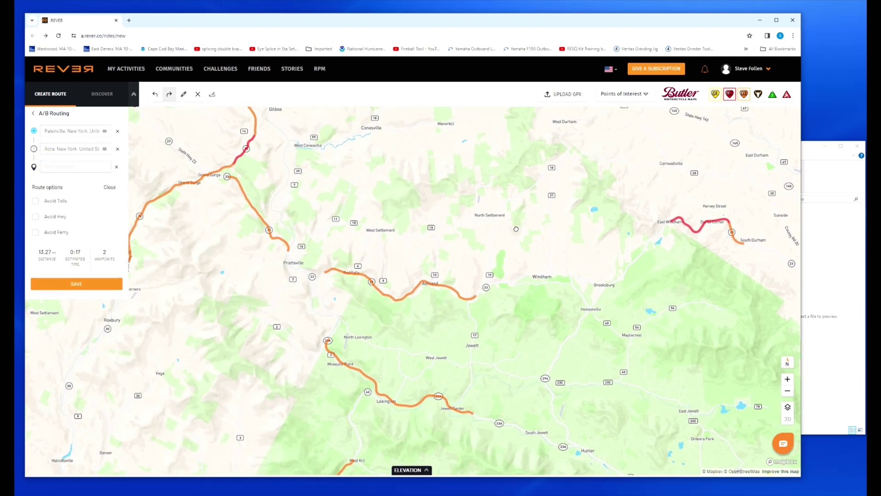
pyautogui.scroll(-2, 370, 185)
pyautogui.moveTo(370, 184); pyautogui.dragTo(474, 236)
pyautogui.scroll(-1, 439, 190)
pyautogui.scroll(-1, 445, 186)
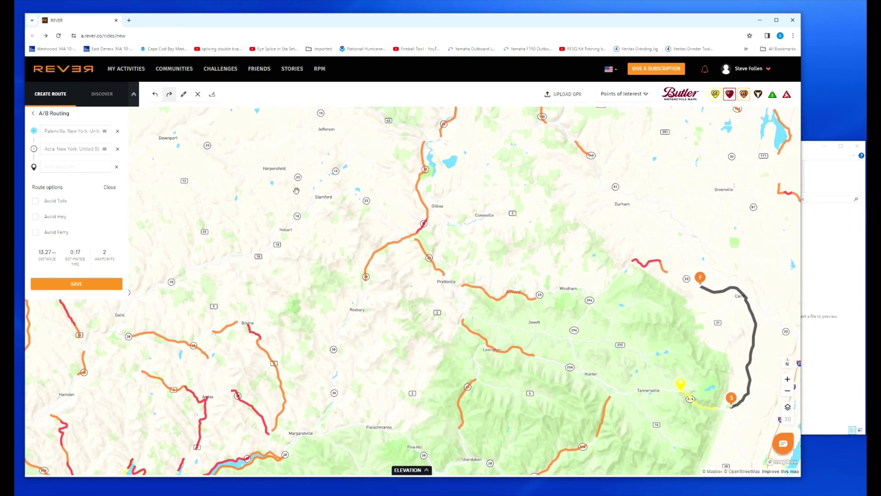
pyautogui.click(322, 197)
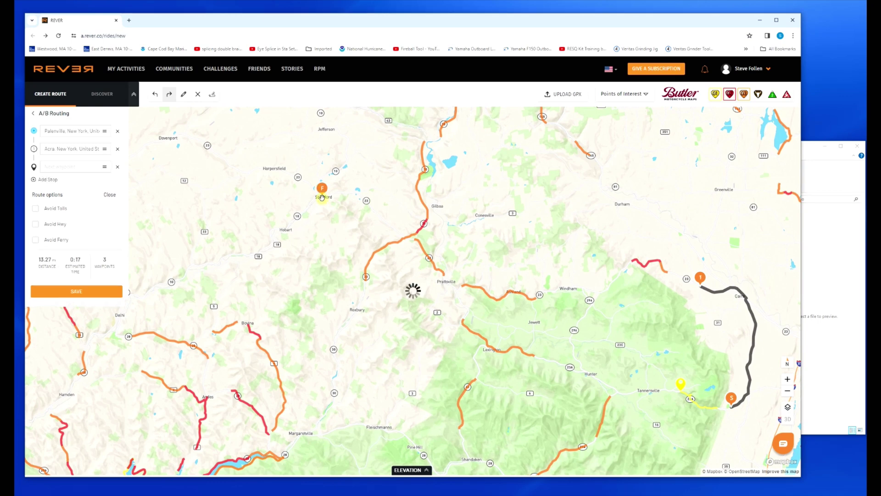
# Step: Reposition the Stamford waypoint onto the road in the village
pyautogui.scroll(2, 326, 221)
pyautogui.scroll(2, 326, 223)
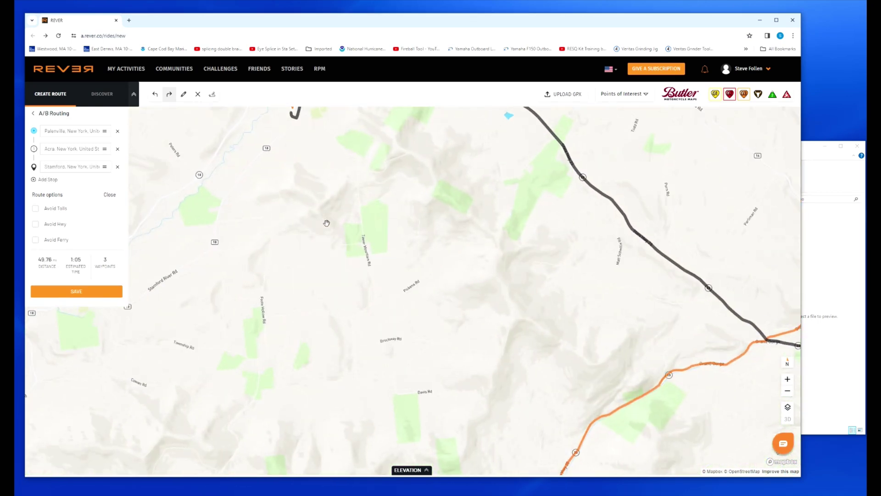
pyautogui.moveTo(291, 87)
pyautogui.mouseDown()
pyautogui.moveTo(303, 239)
pyautogui.moveTo(297, 220)
pyautogui.mouseUp()
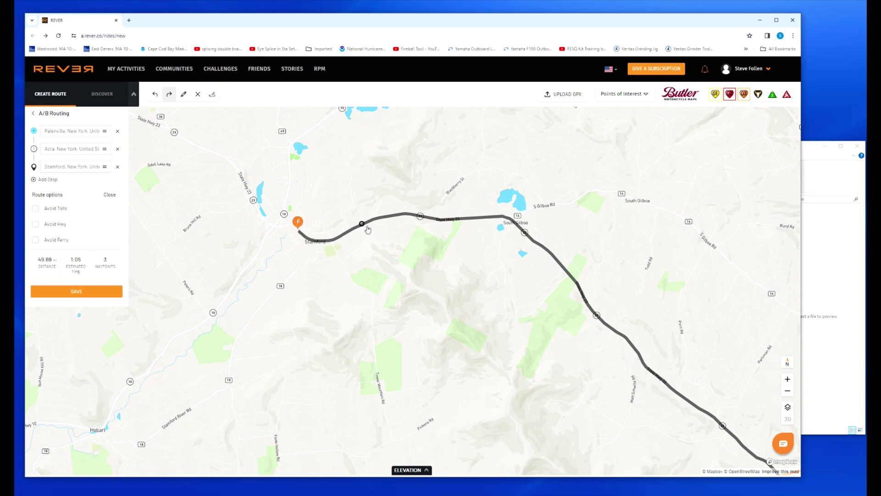
# Step: Add a stop just southwest of Hamden, New York, near the start of the highlighted road heading south
pyautogui.scroll(-5, 284, 313)
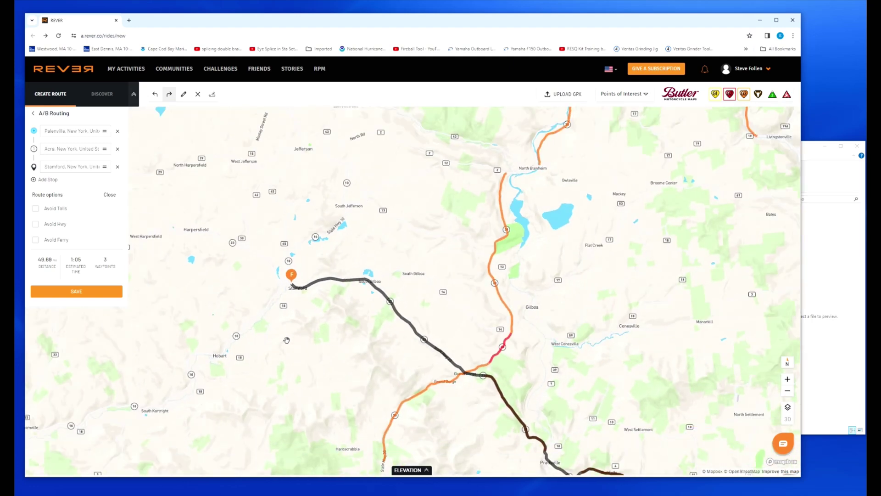
pyautogui.moveTo(283, 314); pyautogui.dragTo(449, 217)
pyautogui.scroll(-2, 229, 394)
pyautogui.moveTo(229, 395); pyautogui.dragTo(287, 283)
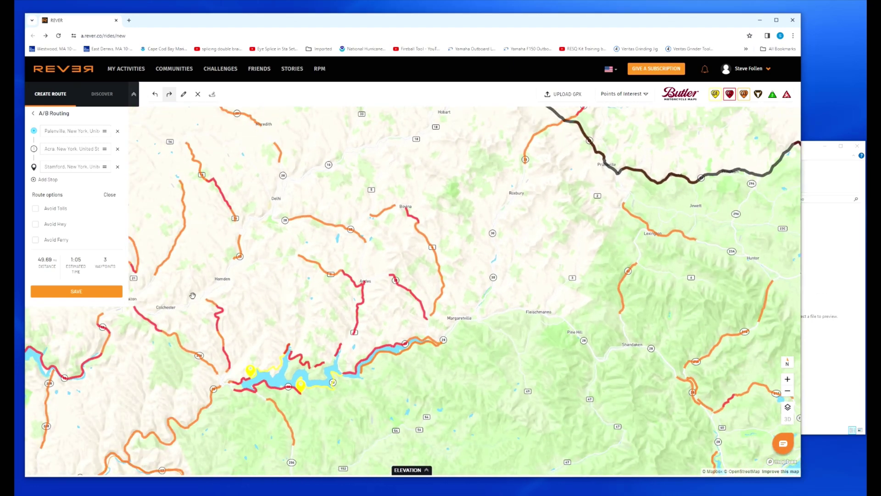
pyautogui.scroll(2, 193, 295)
pyautogui.click(47, 179)
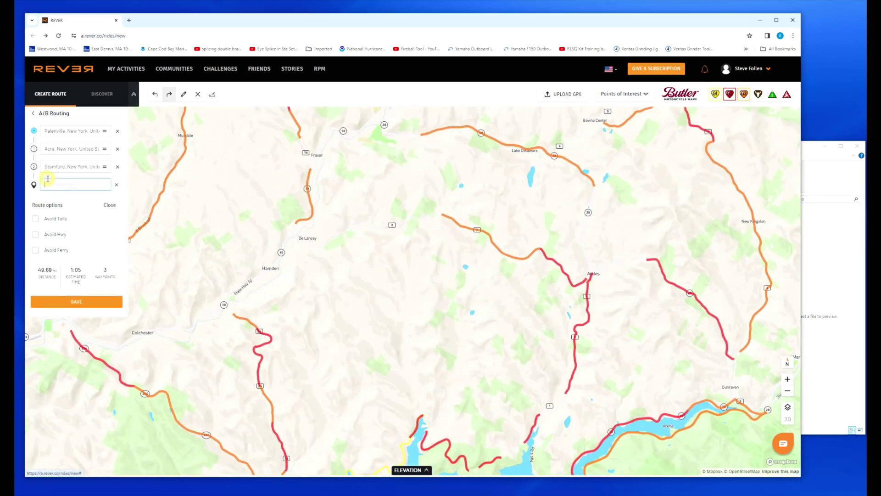
pyautogui.click(239, 291)
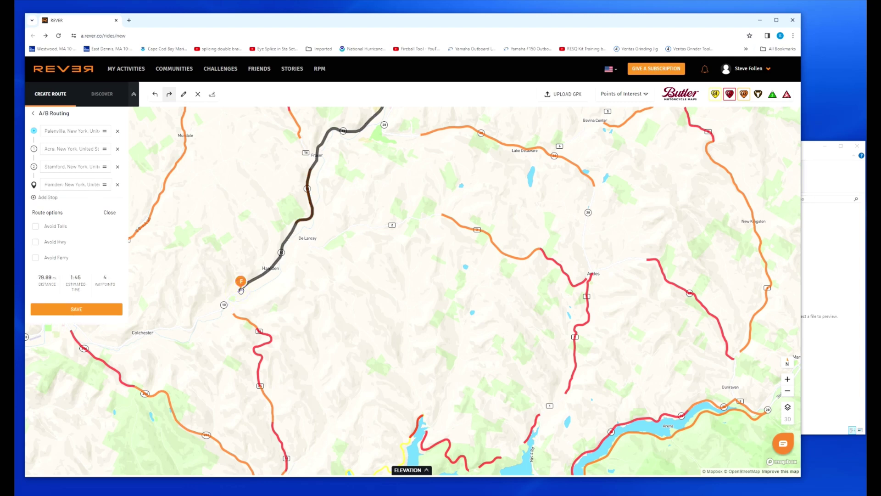
# Step: Add a stop near Downsville, New York, at the western end of the highlighted road along the reservoir's south shore
pyautogui.click(39, 201)
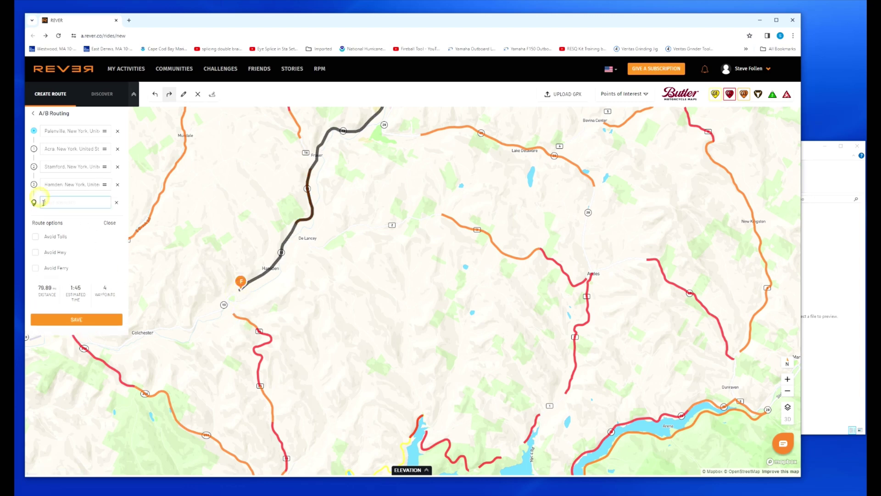
pyautogui.scroll(-2, 410, 341)
pyautogui.moveTo(408, 380); pyautogui.dragTo(435, 256)
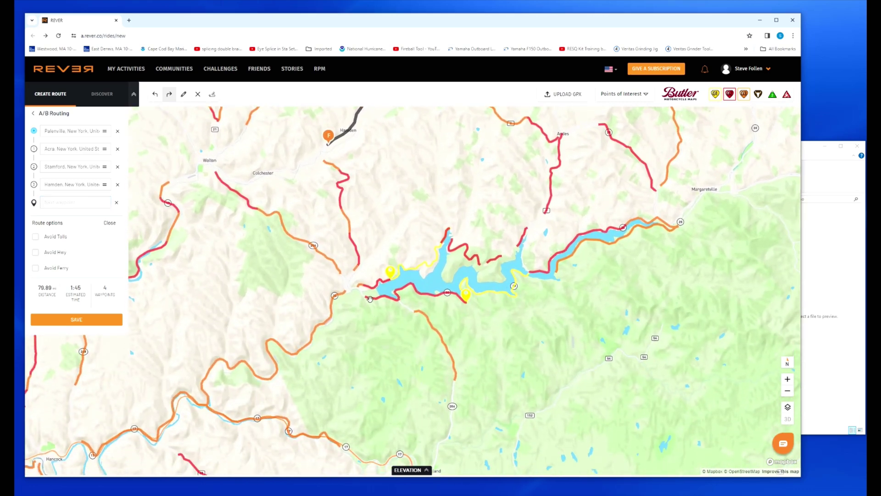
pyautogui.click(90, 202)
pyautogui.click(367, 299)
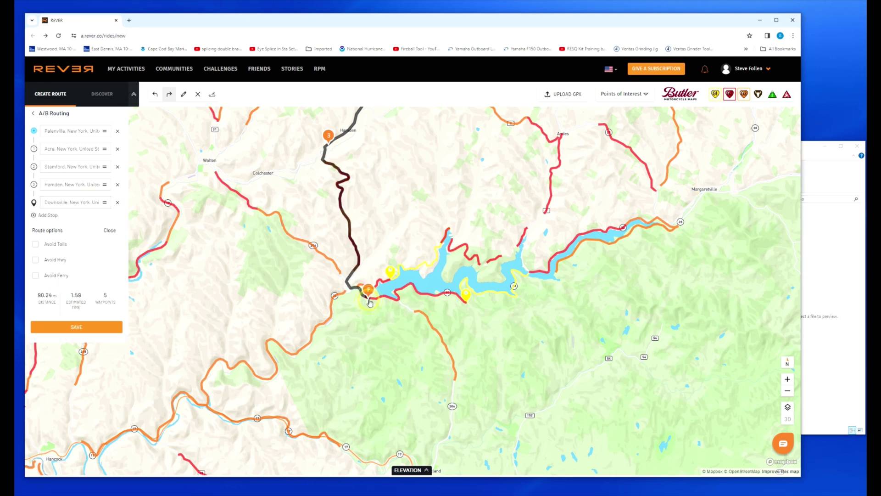
# Step: Add two stops along the reservoir's south and northeast roads, one in Andes and one near Margaretville, New York
pyautogui.click(42, 215)
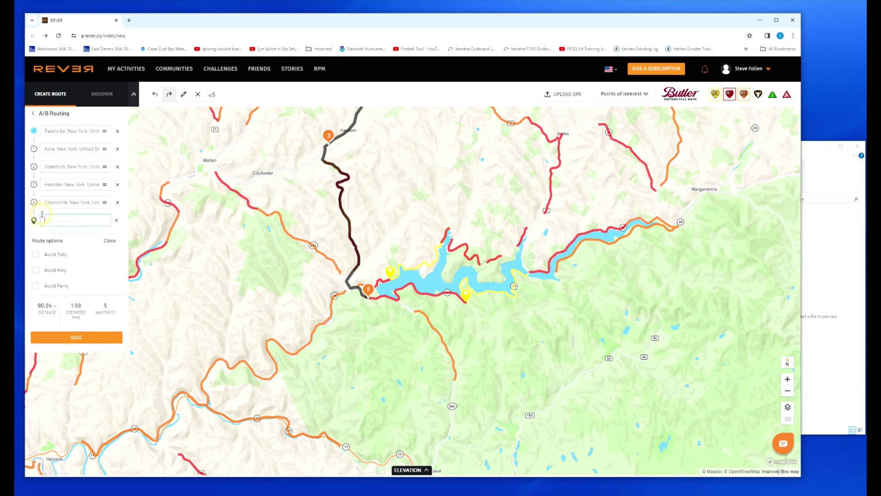
pyautogui.click(529, 275)
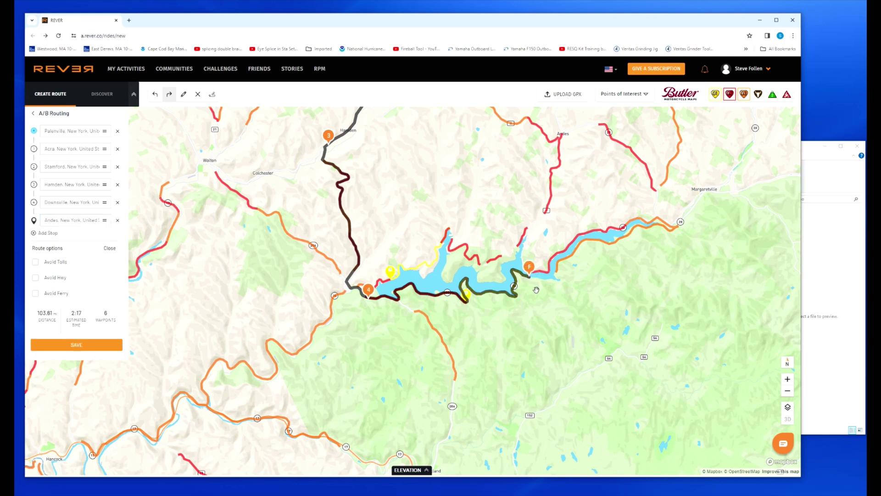
pyautogui.click(47, 233)
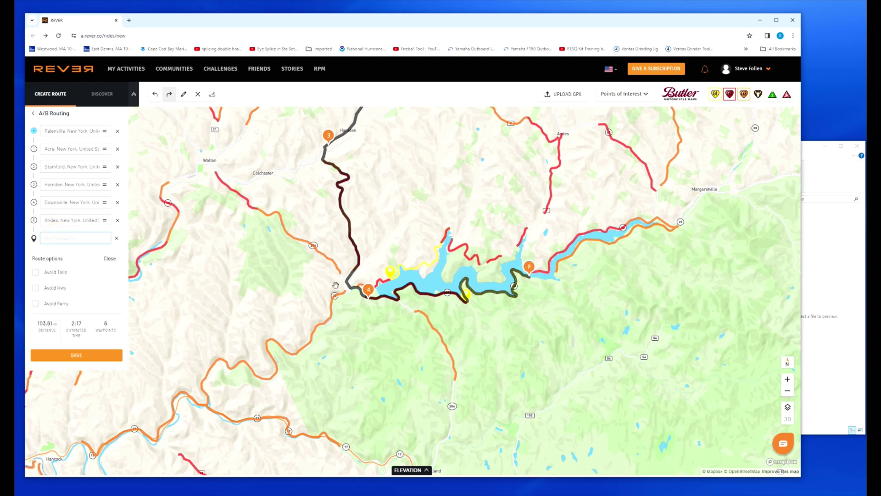
pyautogui.click(672, 228)
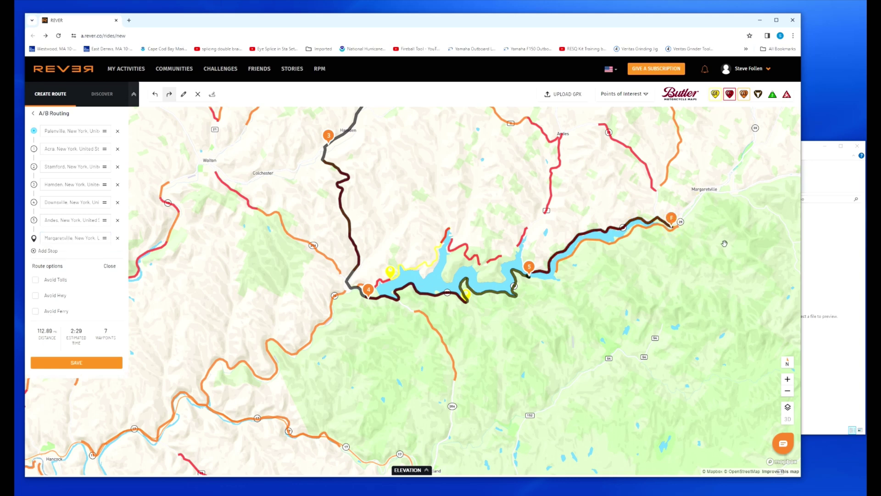
# Step: Add a stop at the northwest end of the Ashokan Reservoir, after the Margaretville waypoint
pyautogui.scroll(-3, 724, 248)
pyautogui.moveTo(734, 271); pyautogui.dragTo(515, 303)
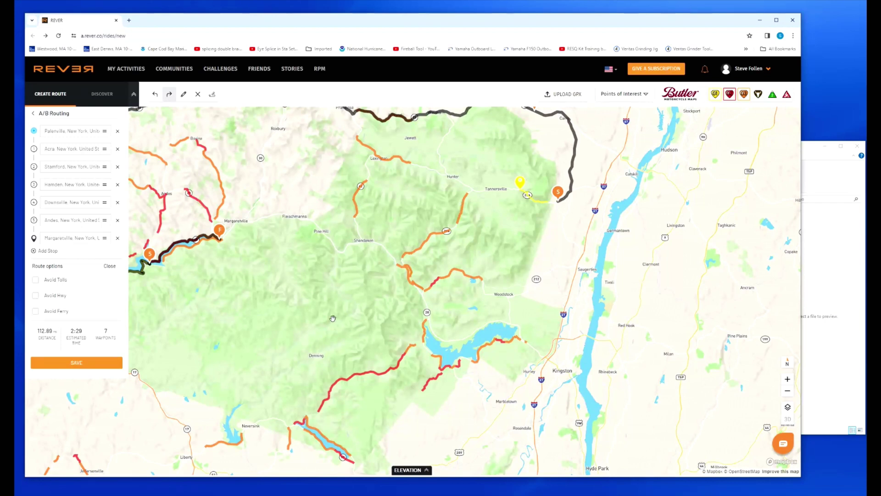
pyautogui.click(42, 252)
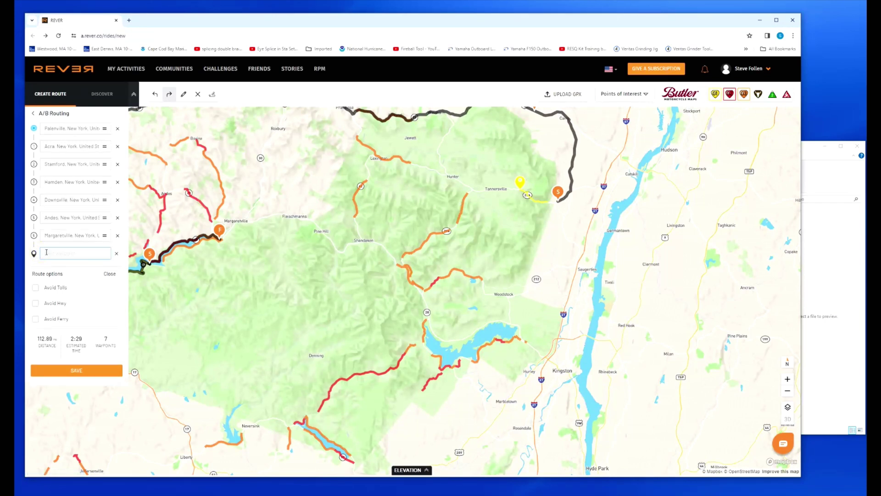
pyautogui.click(425, 333)
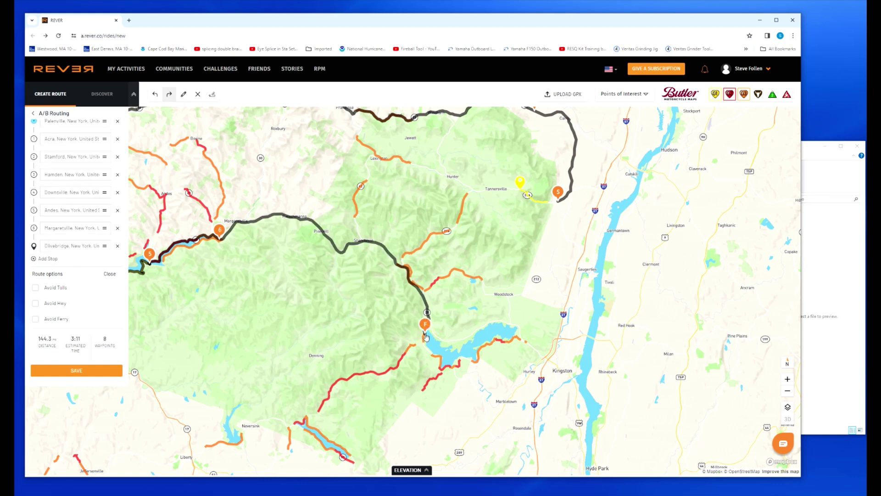
# Step: Add a stop at Olivebridge on the Ashokan Reservoir's south side and another in Hurley at its eastern end
pyautogui.click(45, 260)
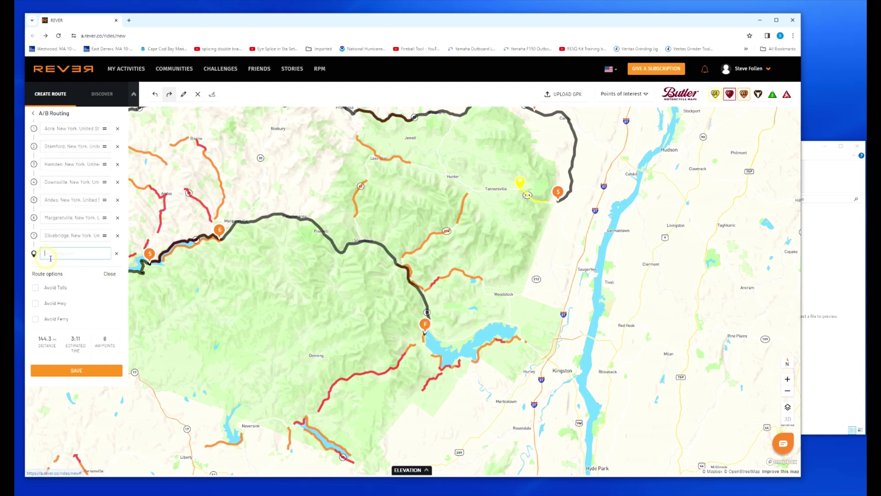
pyautogui.click(460, 367)
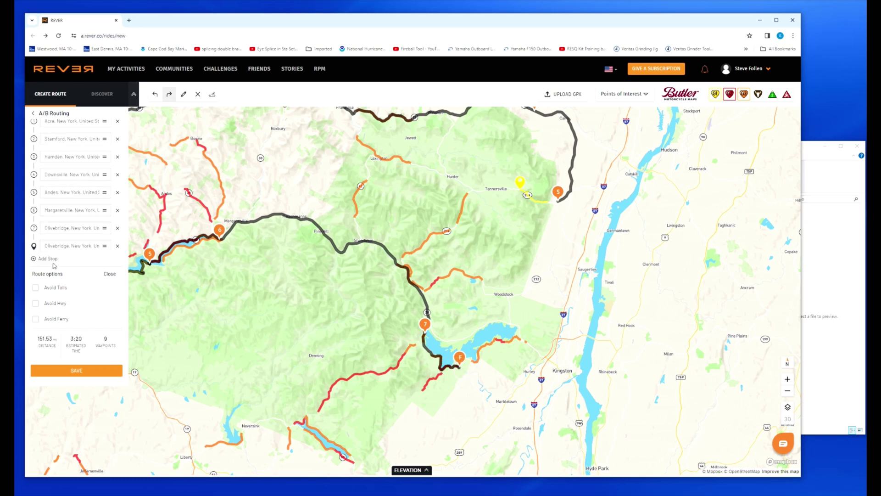
pyautogui.click(45, 260)
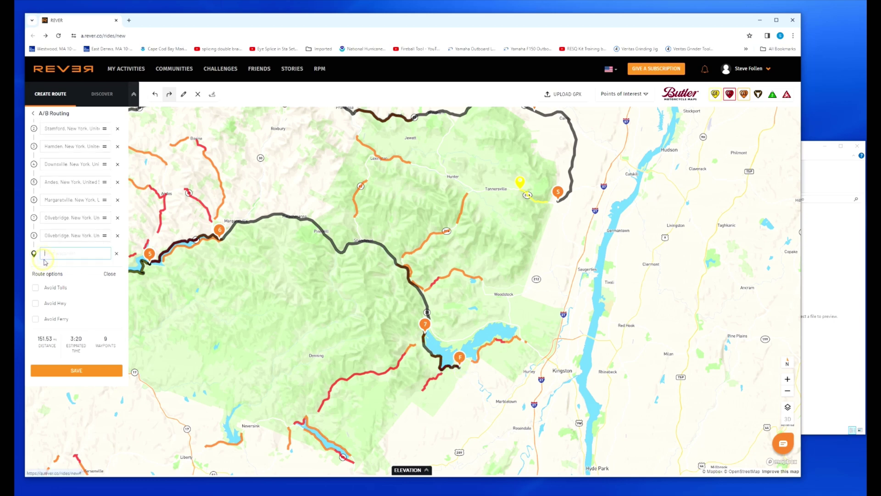
pyautogui.click(516, 339)
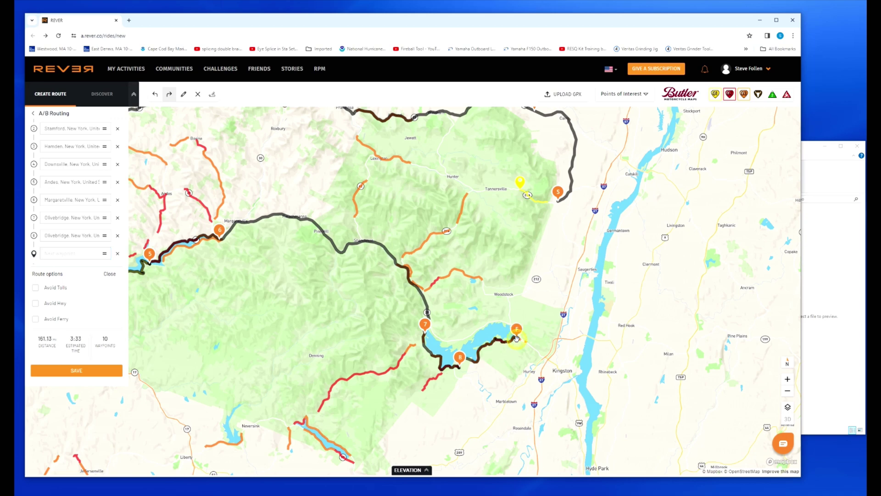
# Step: Reposition the three Ashokan Reservoir waypoints onto the shore road, placing them in West Shokan, Olivebridge and West Hurley
pyautogui.scroll(3, 505, 376)
pyautogui.scroll(2, 484, 364)
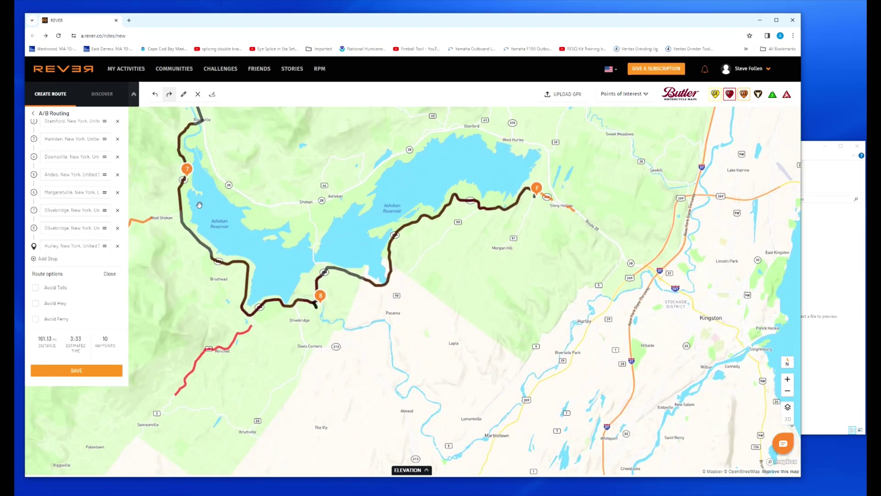
pyautogui.moveTo(199, 205); pyautogui.dragTo(311, 261)
pyautogui.scroll(2, 311, 262)
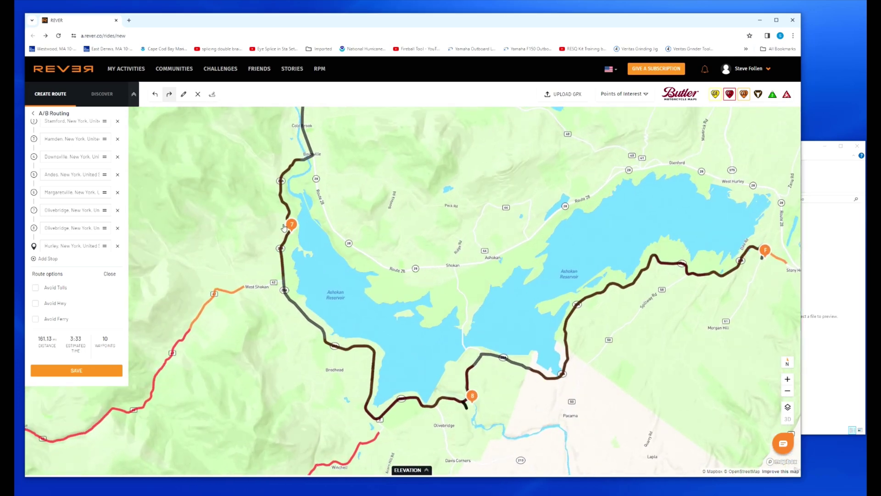
pyautogui.moveTo(293, 223); pyautogui.dragTo(285, 220)
pyautogui.moveTo(473, 398); pyautogui.dragTo(466, 379)
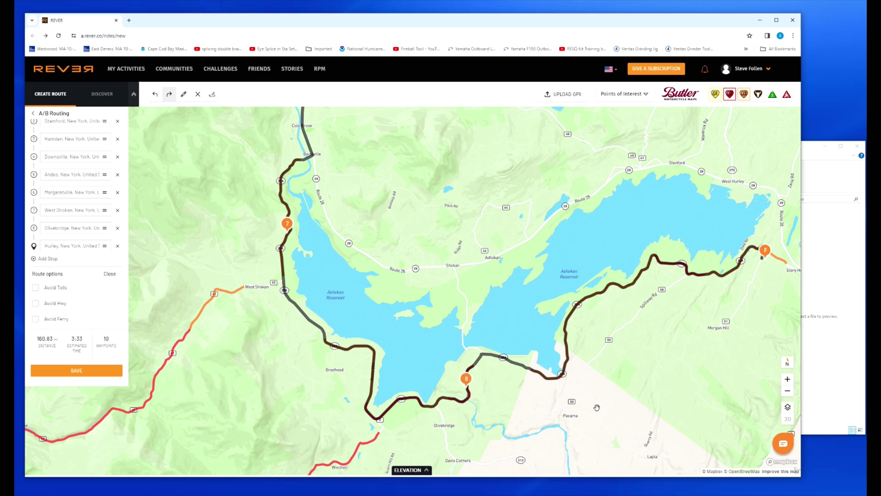
pyautogui.moveTo(709, 327)
pyautogui.mouseDown()
pyautogui.moveTo(615, 366)
pyautogui.moveTo(475, 382)
pyautogui.mouseUp()
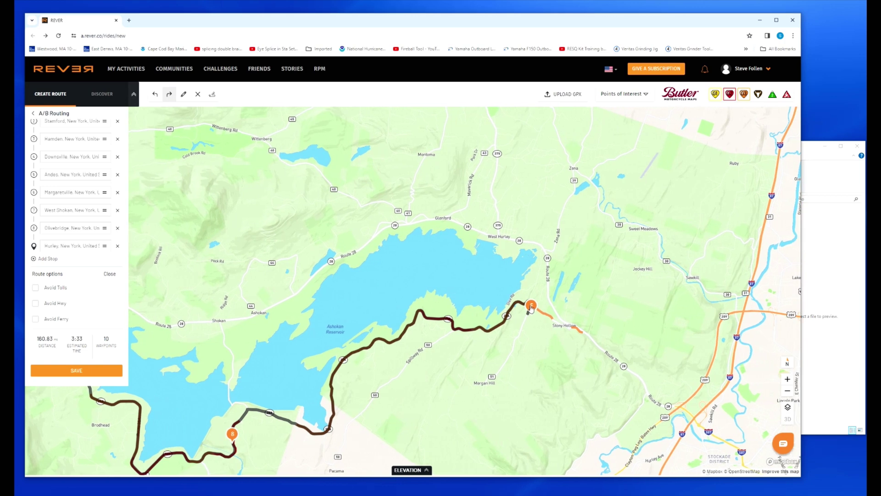
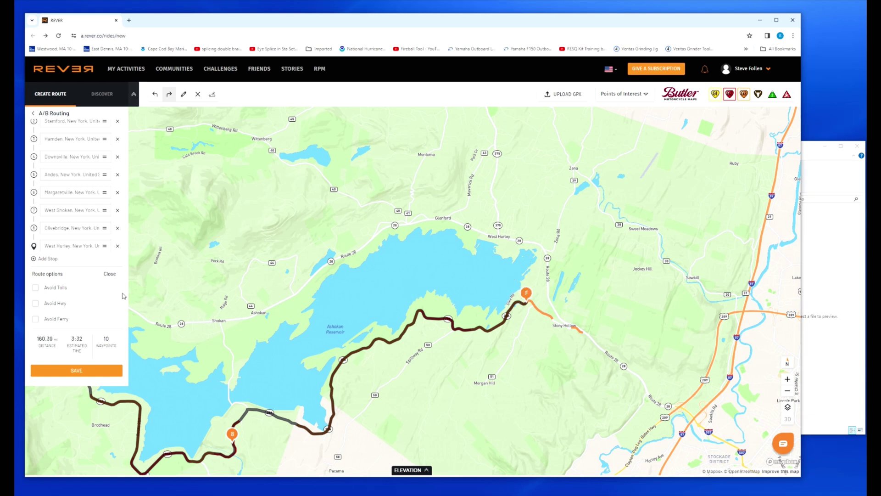
# Step: Add a final stop at North-South Lake Campground in Haines Falls, New York, after the West Hurley waypoint
pyautogui.click(46, 258)
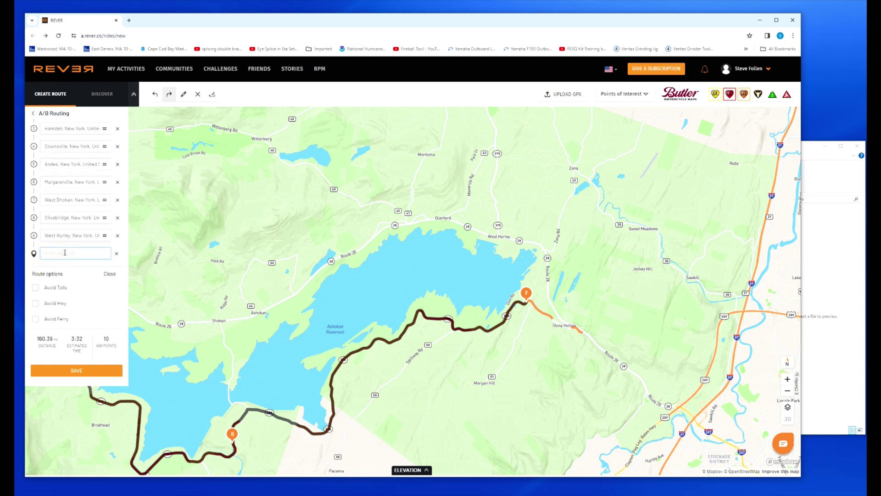
pyautogui.write('horth so')
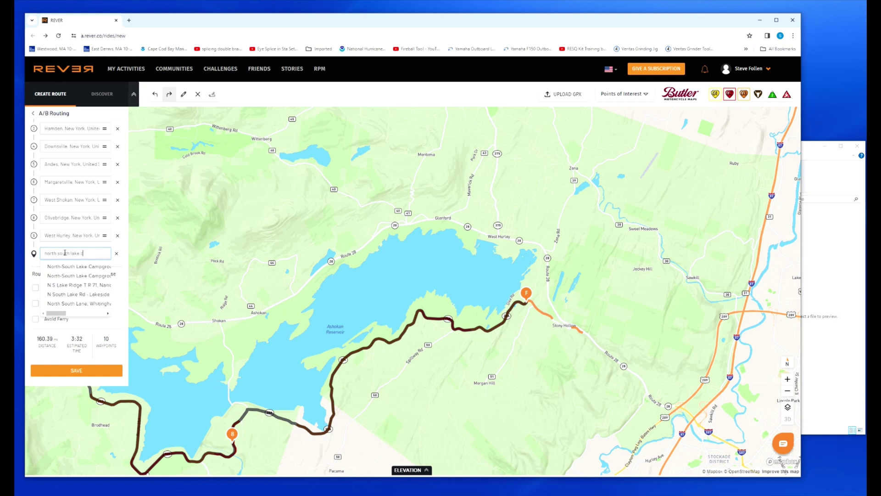
pyautogui.write('uth lake camp')
pyautogui.click(67, 267)
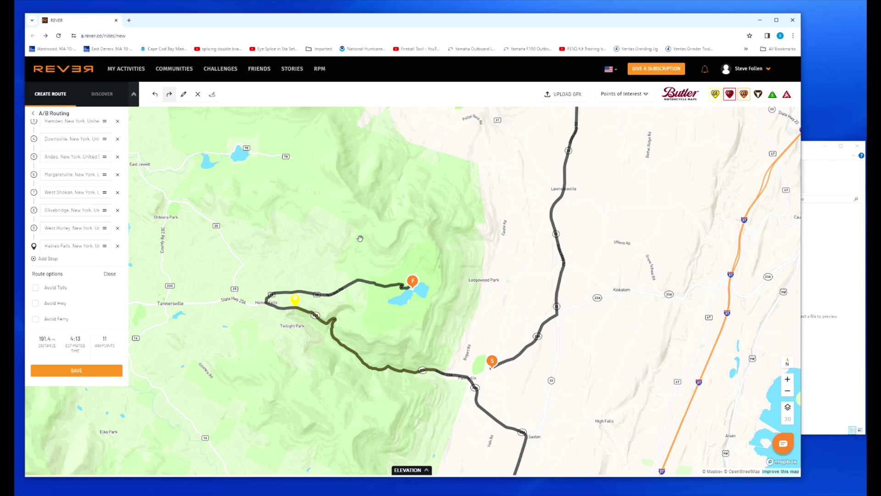
# Step: Save the planned Catskills loop and open its ride details for editing
pyautogui.scroll(-3, 290, 224)
pyautogui.scroll(-2, 289, 224)
pyautogui.moveTo(211, 222); pyautogui.dragTo(549, 243)
pyautogui.scroll(-2, 391, 225)
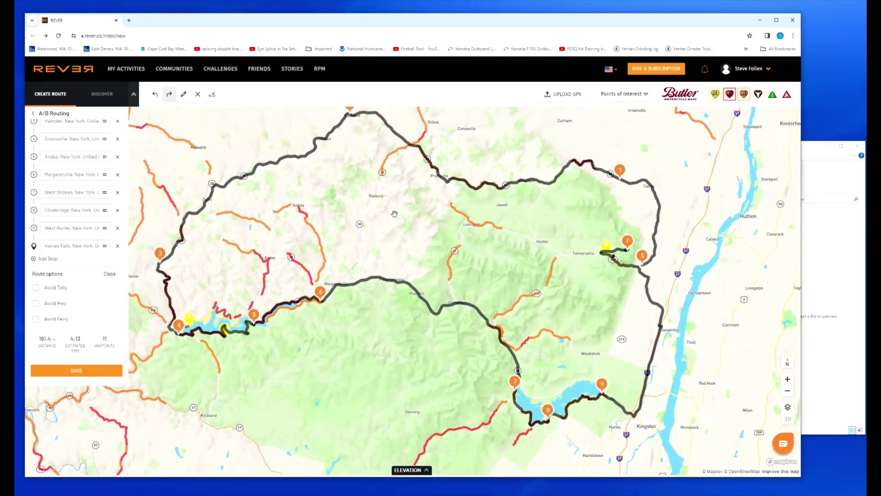
pyautogui.moveTo(363, 218); pyautogui.dragTo(389, 243)
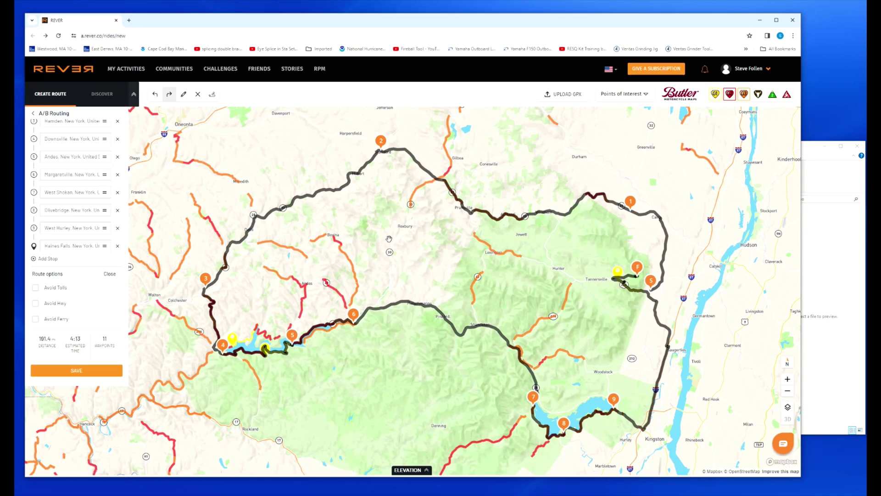
pyautogui.click(77, 372)
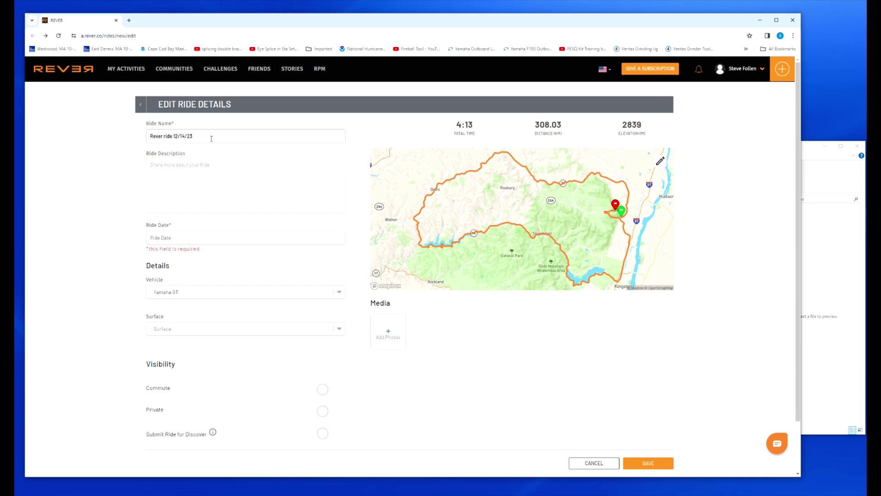
# Step: Name the ride "Catskill loop", date it 12/14/2023, and save it without sharing
pyautogui.moveTo(211, 138); pyautogui.dragTo(134, 142)
pyautogui.write('catskill')
pyautogui.press('Delete')
pyautogui.write('C')
pyautogui.click(179, 236)
pyautogui.click(183, 222)
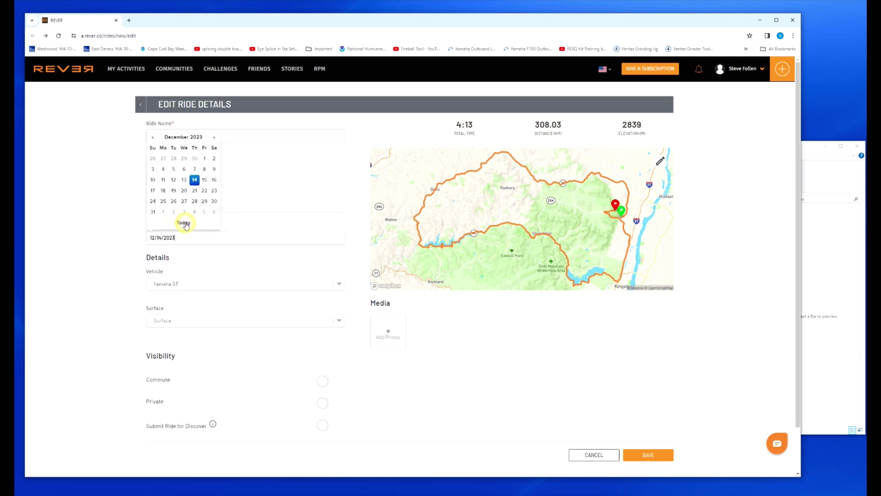
pyautogui.click(653, 455)
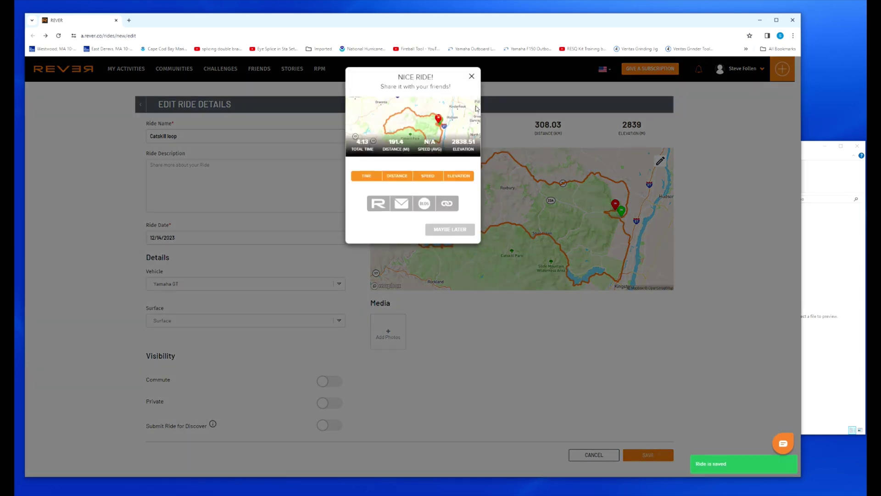
pyautogui.click(471, 76)
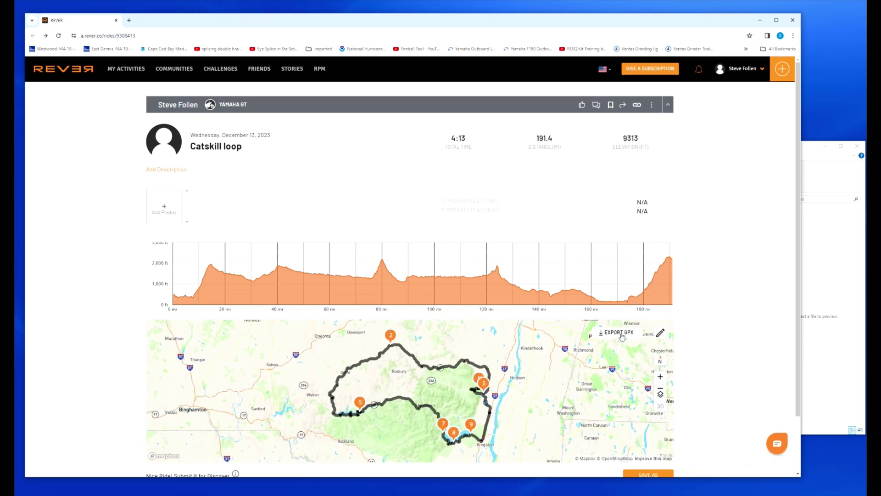
# Step: Export the ride as a standard static-line track GPX and place Catskill loop.gpx in the GPSdemo folder
pyautogui.click(617, 334)
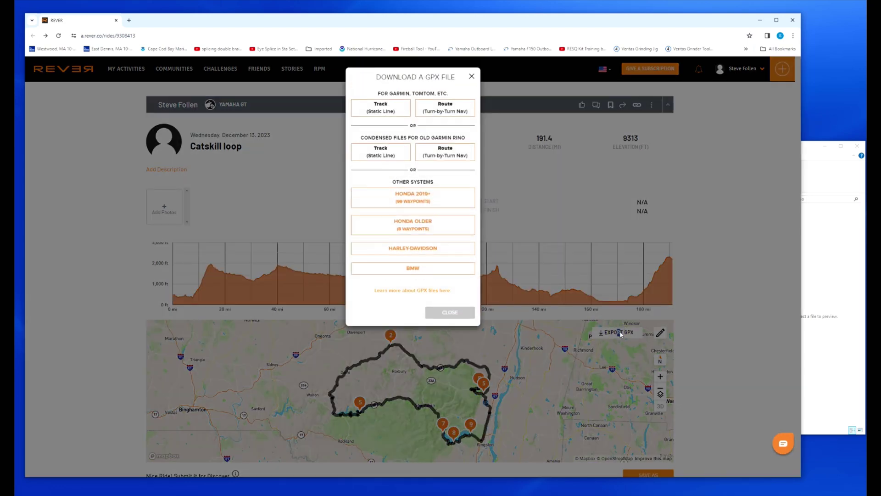
pyautogui.click(384, 110)
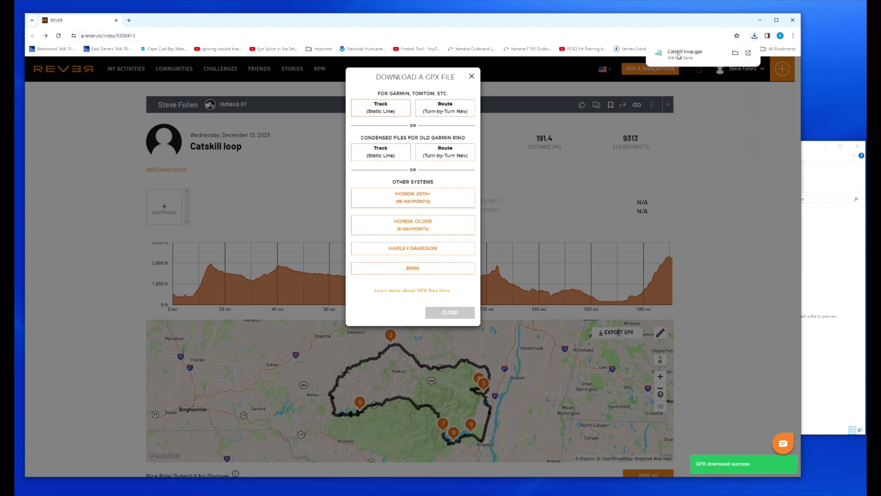
pyautogui.click(826, 254)
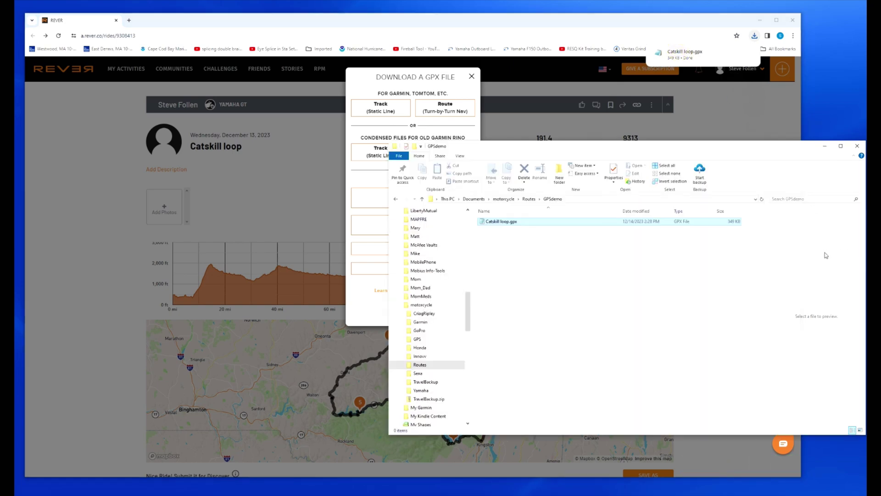
pyautogui.click(472, 76)
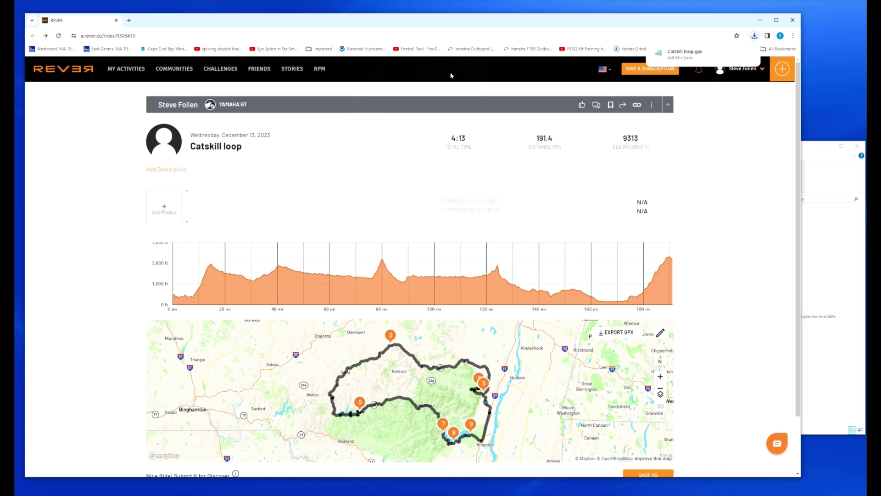
pyautogui.click(792, 21)
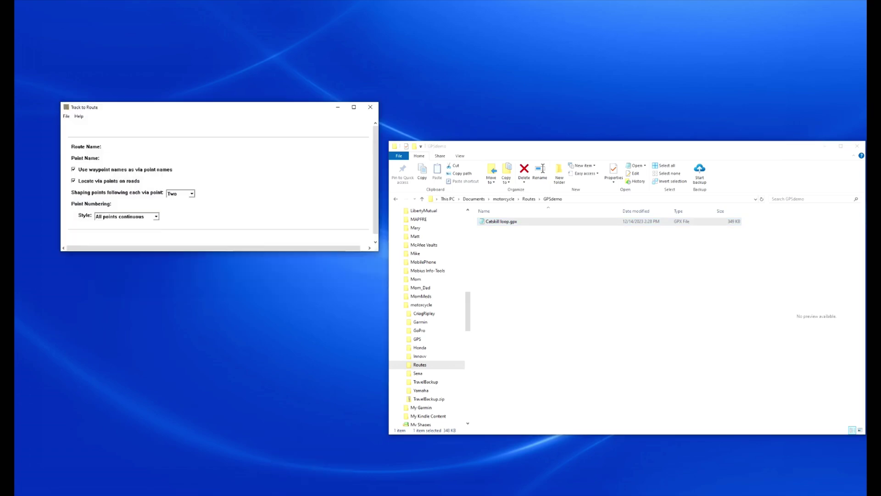
# Step: Import Catskill loop.gpx from the GPSdemo folder into Track to Route
pyautogui.click(66, 117)
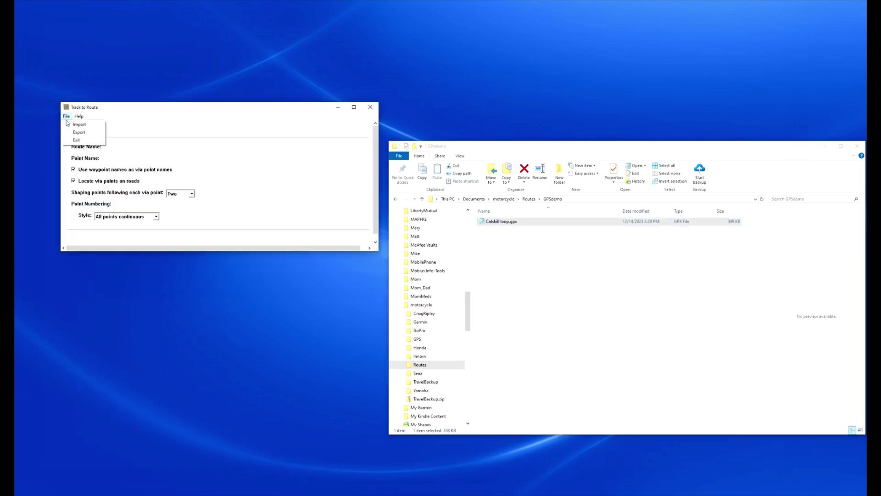
pyautogui.click(72, 124)
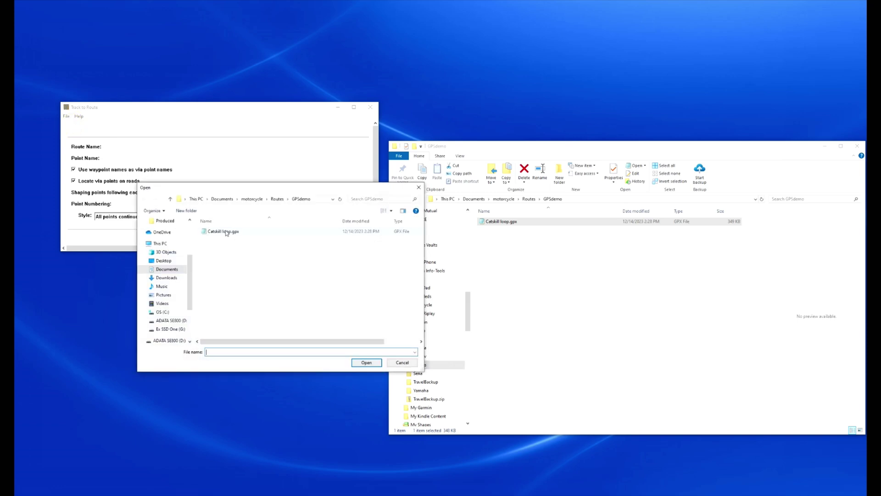
pyautogui.doubleClick(226, 232)
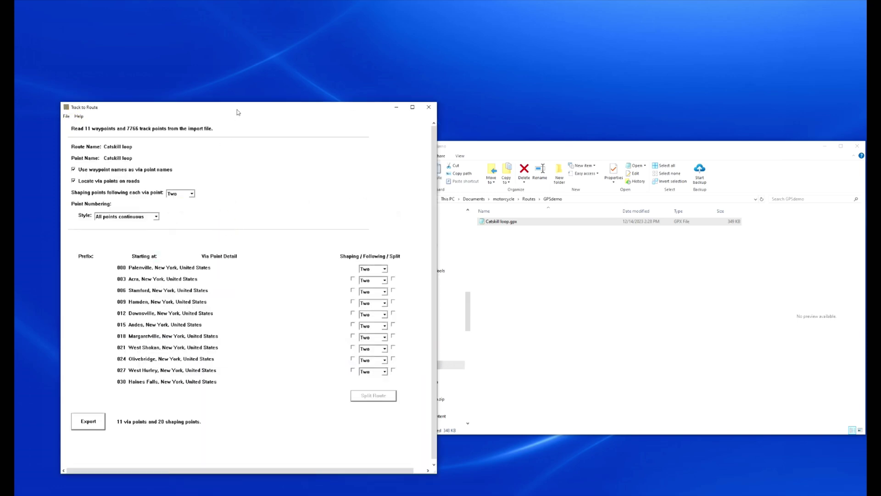
pyautogui.moveTo(237, 111); pyautogui.dragTo(233, 75)
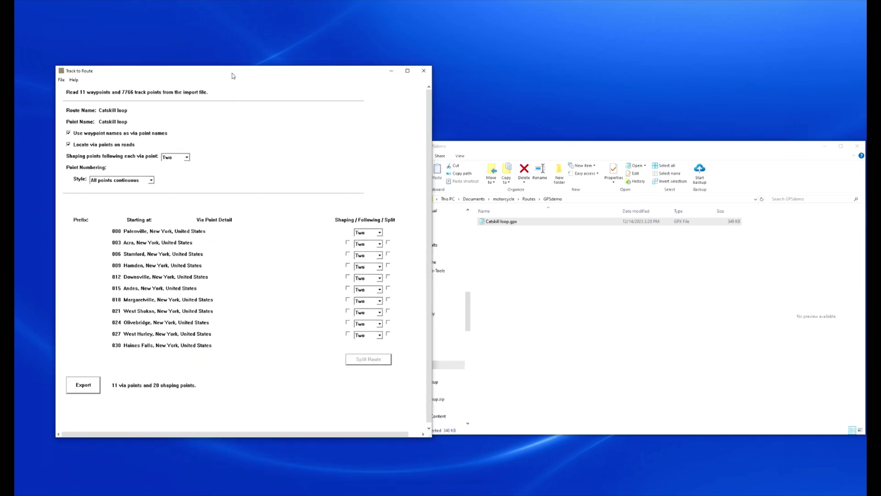
# Step: Set the point name to "Catskill" and the shaping points following each via point to None
pyautogui.click(135, 110)
pyautogui.moveTo(134, 122); pyautogui.dragTo(89, 120)
pyautogui.write('C')
pyautogui.click(187, 157)
pyautogui.click(181, 164)
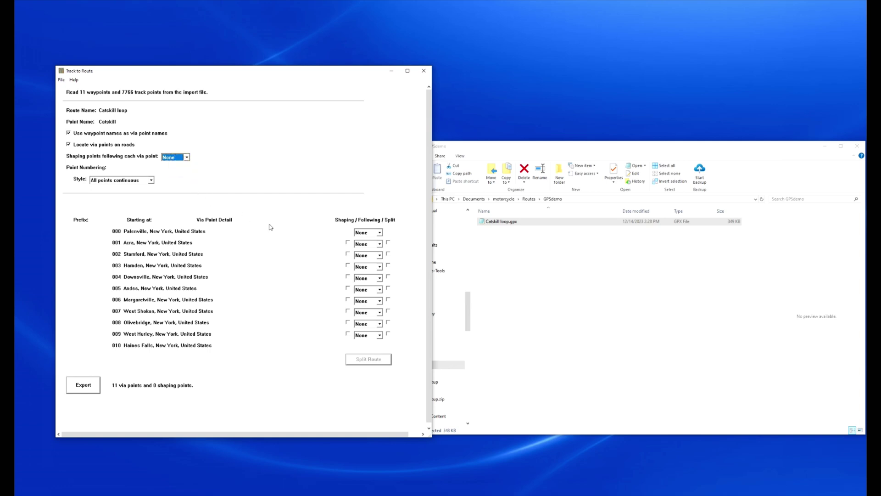
# Step: Mark Downsville, Andes and West Shokan as shaping points and export the converted route
pyautogui.click(348, 277)
pyautogui.click(348, 288)
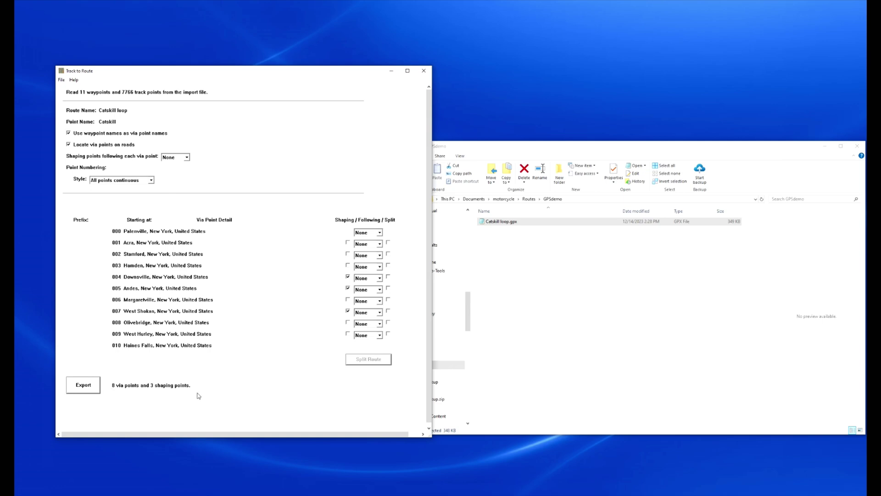
pyautogui.click(84, 387)
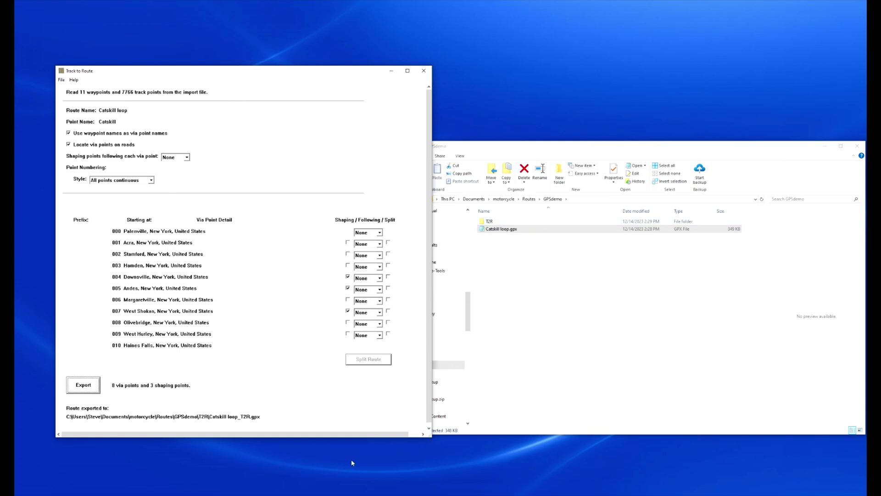
# Step: Switch to Garmin BaseCamp and import Catskill loop_T2R.gpx from the T2R folder into the Catskills list
pyautogui.click(289, 464)
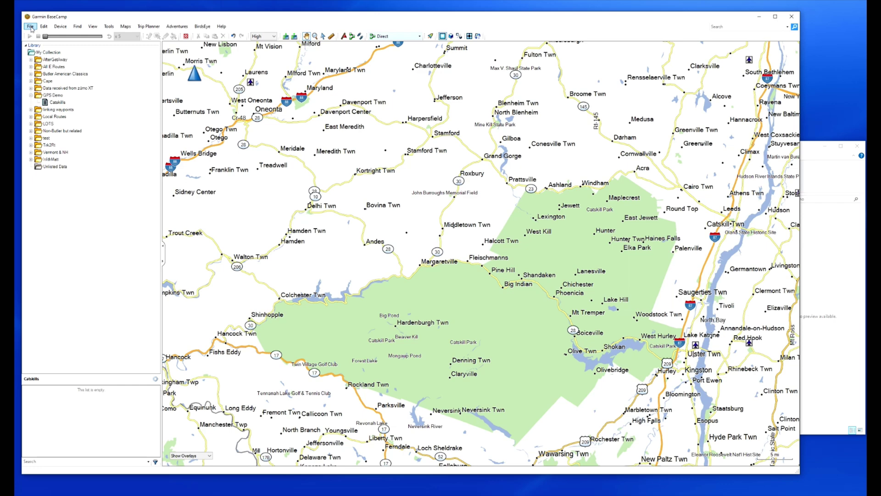
pyautogui.click(29, 27)
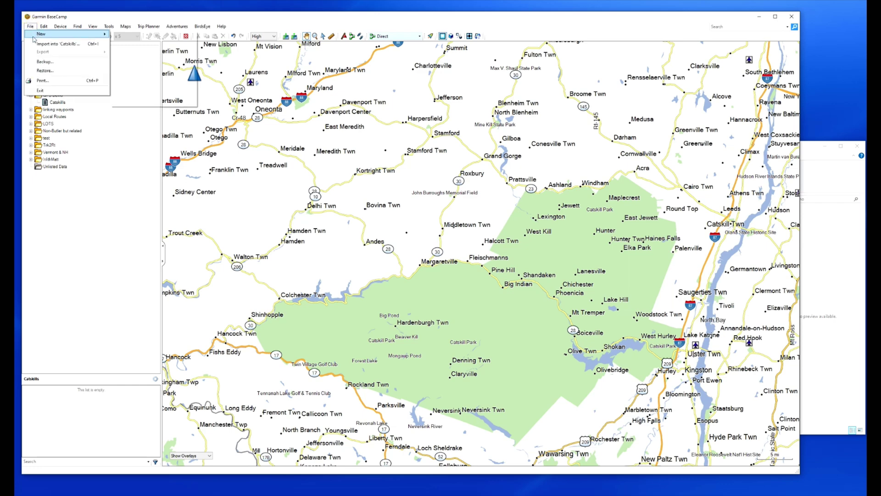
pyautogui.click(48, 44)
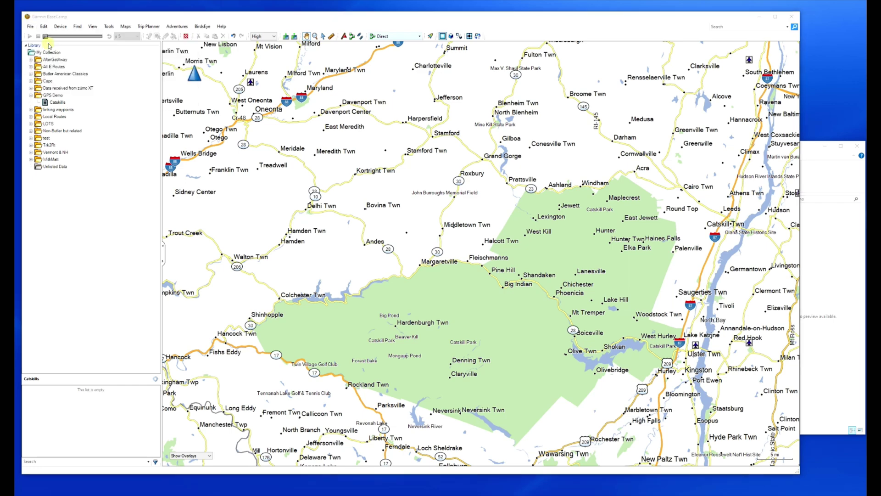
pyautogui.doubleClick(99, 72)
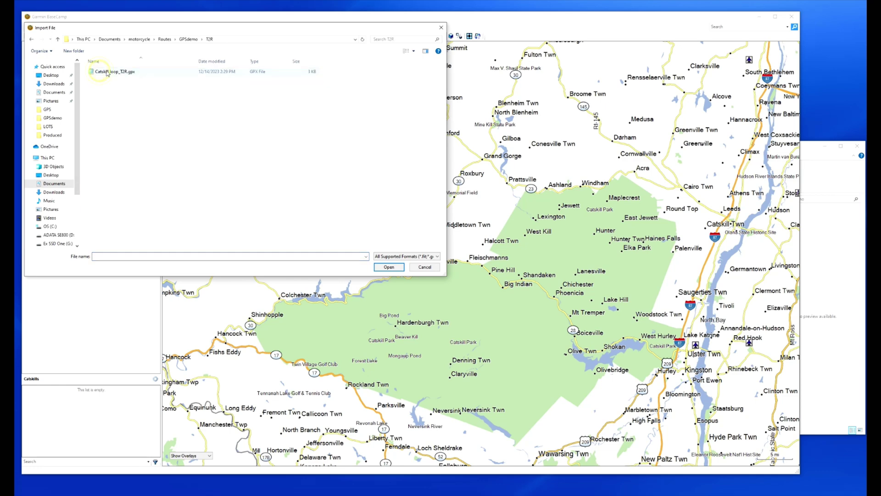
pyautogui.doubleClick(110, 71)
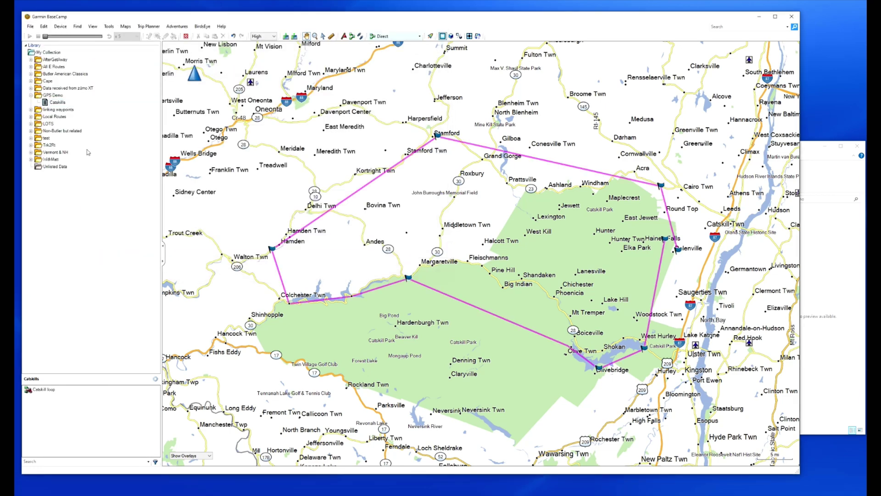
# Step: Recalculate the imported Catskill loop route so it follows roads, and review the whole loop on the map
pyautogui.doubleClick(47, 391)
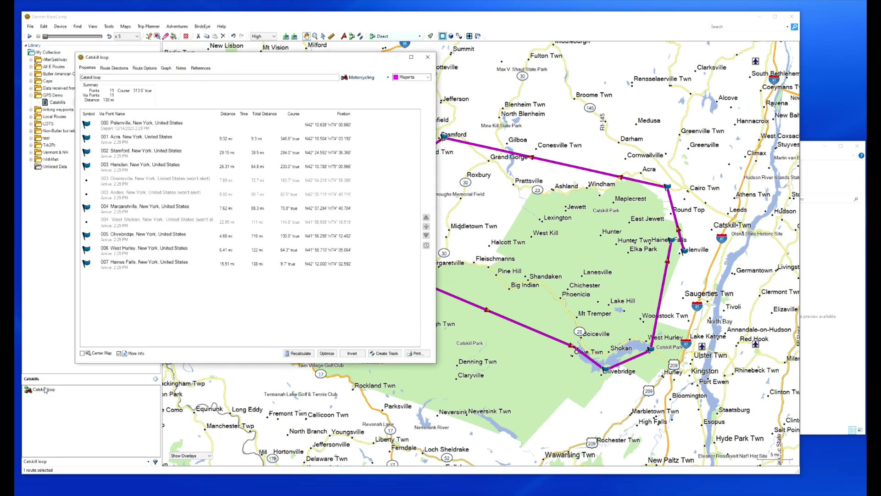
pyautogui.click(300, 353)
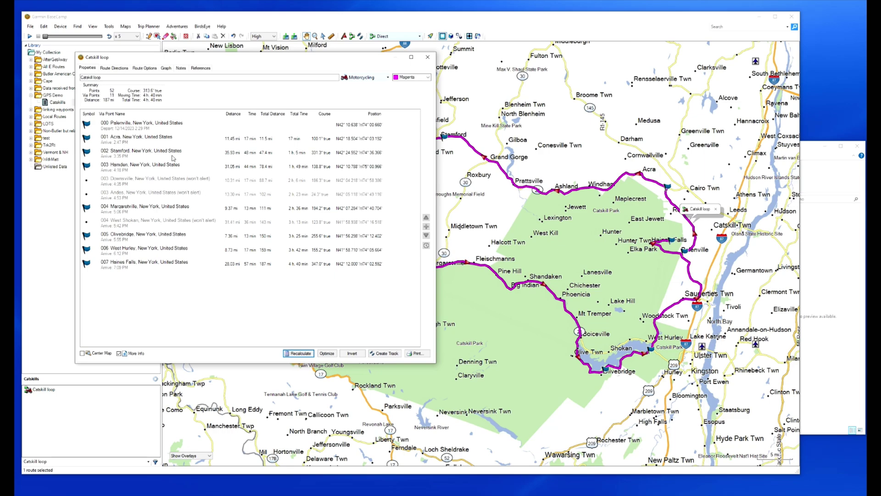
pyautogui.press('Escape')
pyautogui.scroll(3, 509, 210)
pyautogui.scroll(-3, 508, 210)
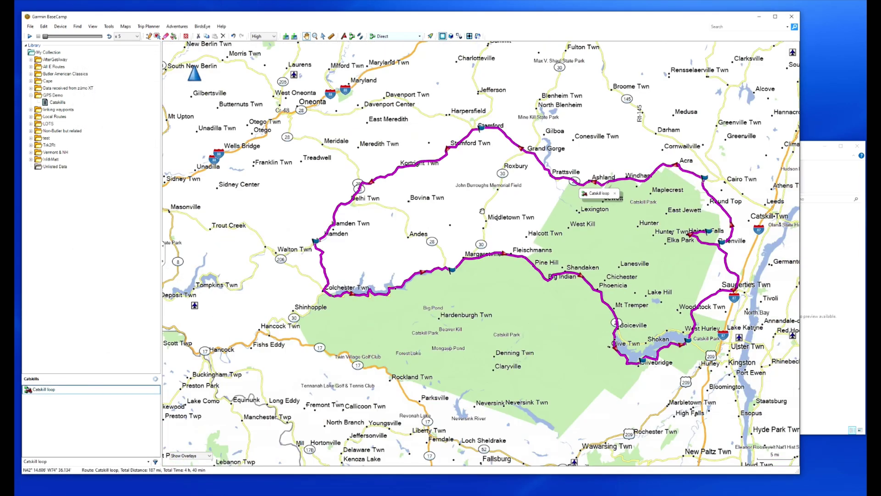
pyautogui.moveTo(509, 210); pyautogui.dragTo(372, 196)
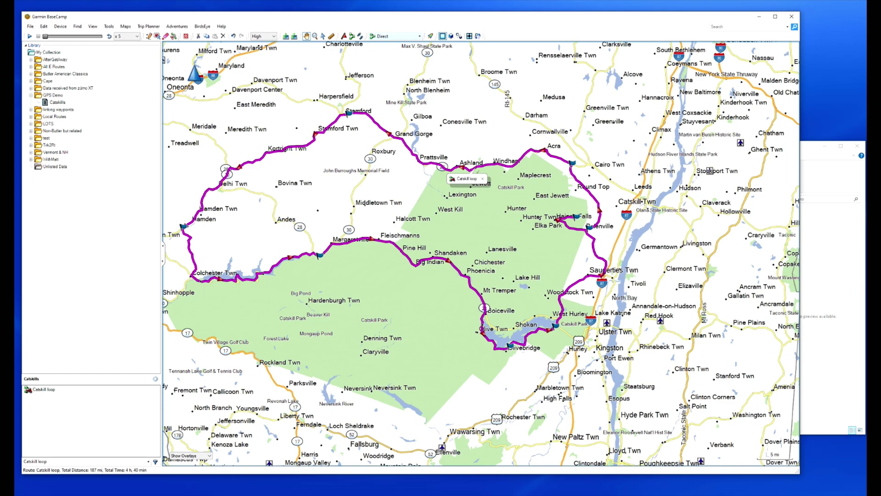
# Step: Switch back to Track to Route and set three shaping points following Acra and one following Olivebridge
pyautogui.hotkey('alt', 'Tab')
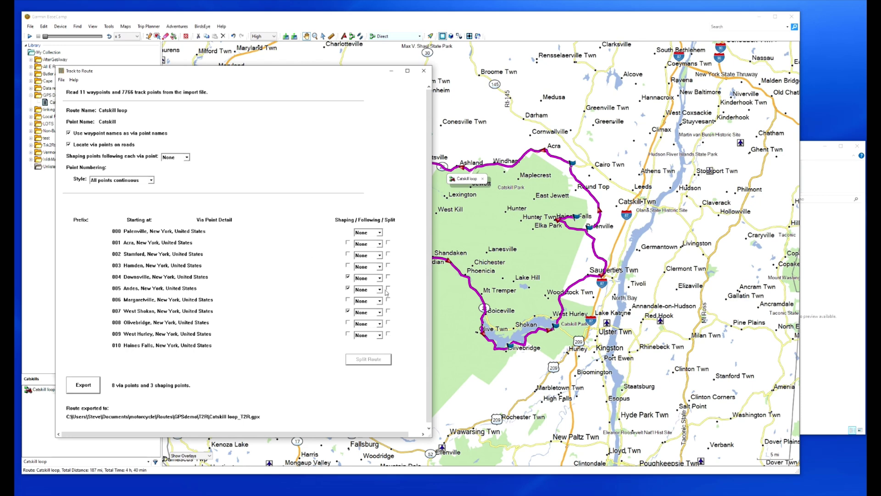
pyautogui.click(380, 244)
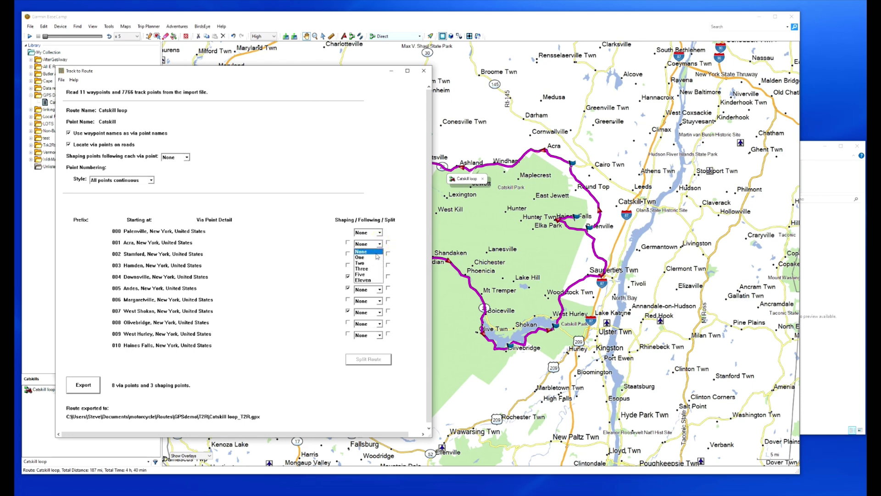
pyautogui.click(372, 270)
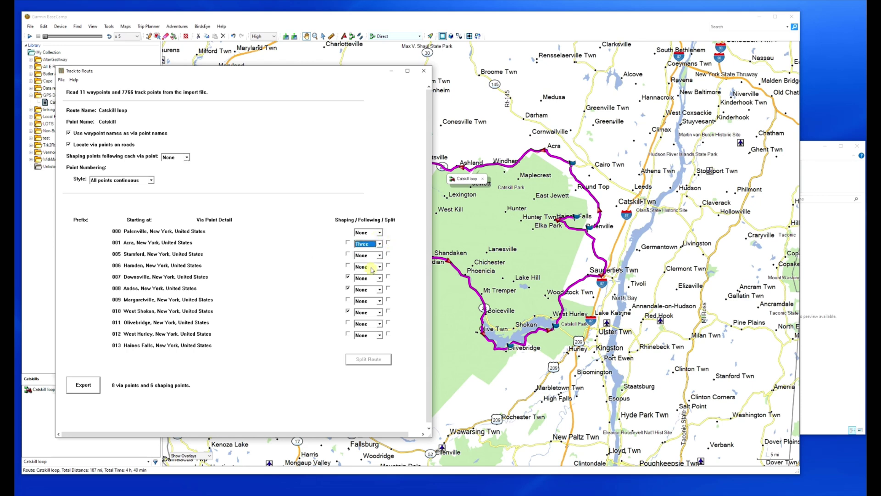
pyautogui.click(380, 324)
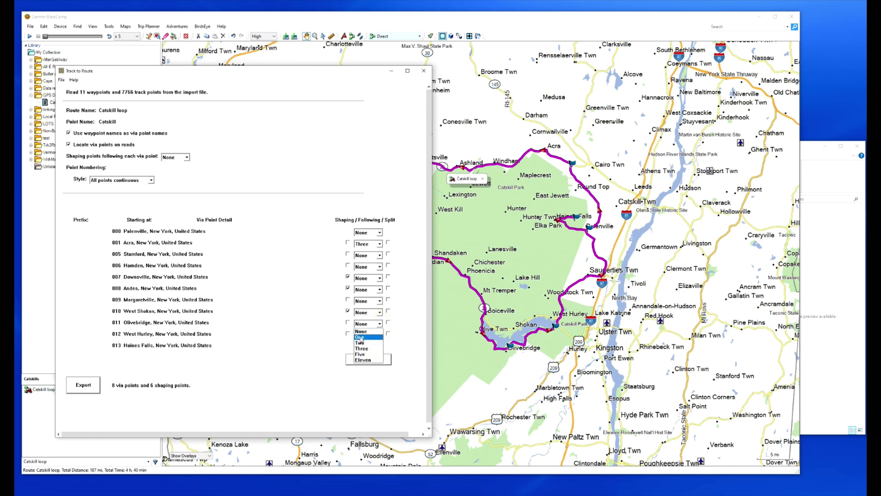
pyautogui.click(360, 338)
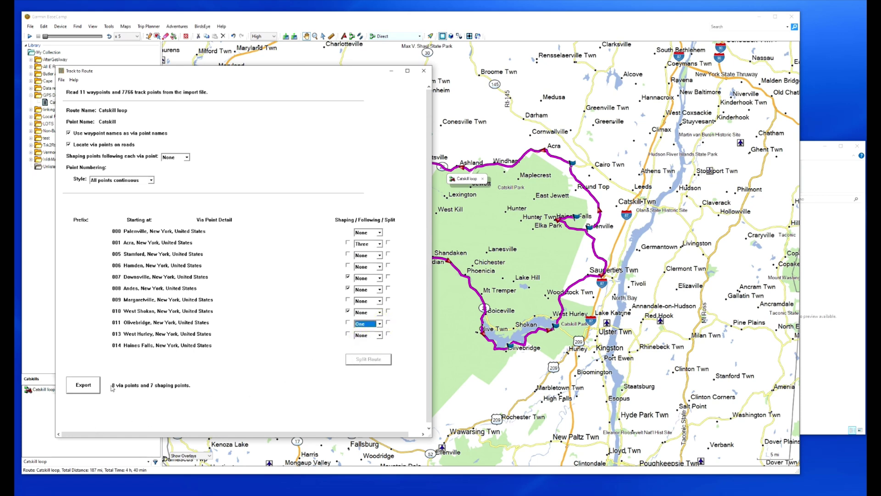
# Step: Export the updated route, and switch to Garmin BaseCamp to delete the old Catskill loop route from the Catskills list
pyautogui.click(82, 387)
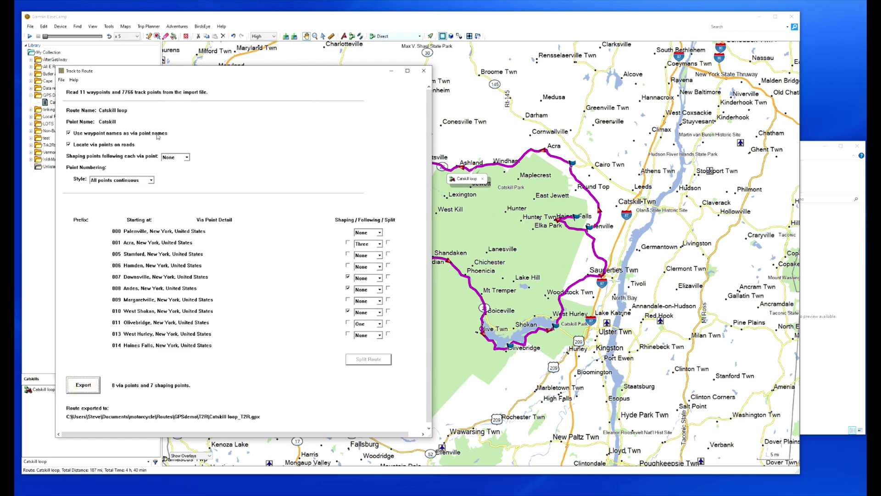
pyautogui.click(189, 22)
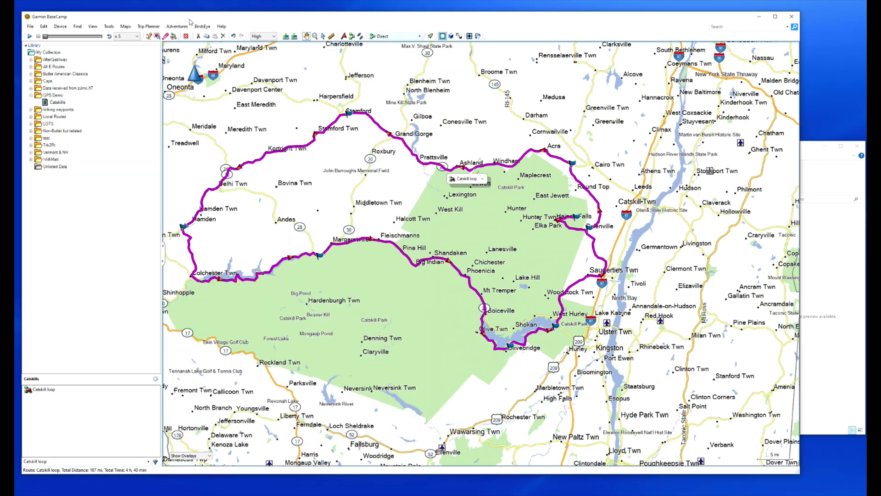
pyautogui.press('Delete')
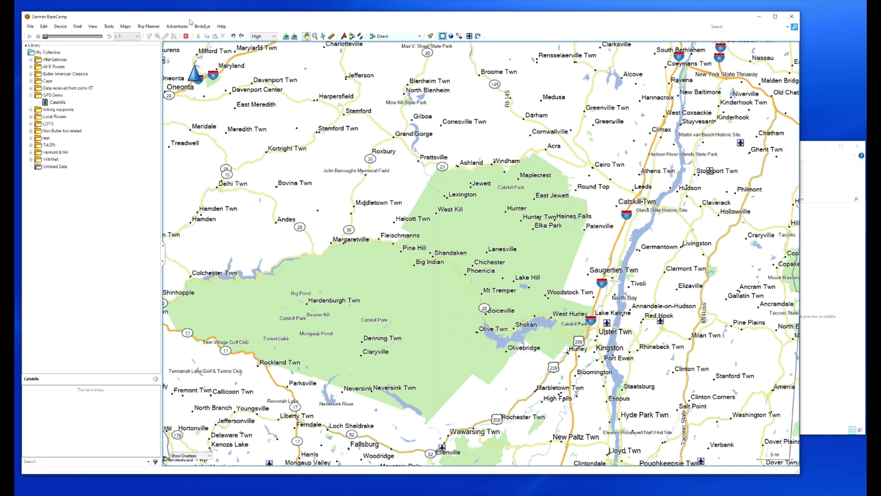
# Step: Import Catskill loop_T2R.gpx into the Catskills list and recalculate the imported route so it follows roads
pyautogui.click(30, 26)
pyautogui.click(44, 44)
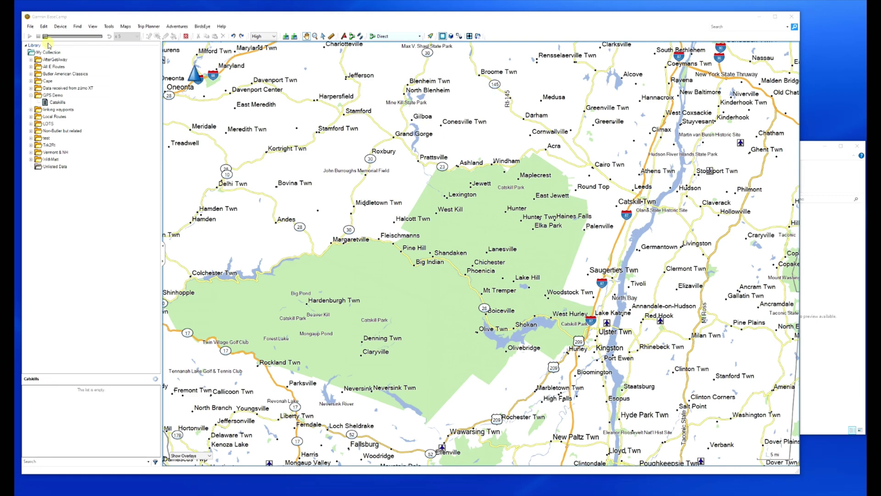
pyautogui.doubleClick(99, 73)
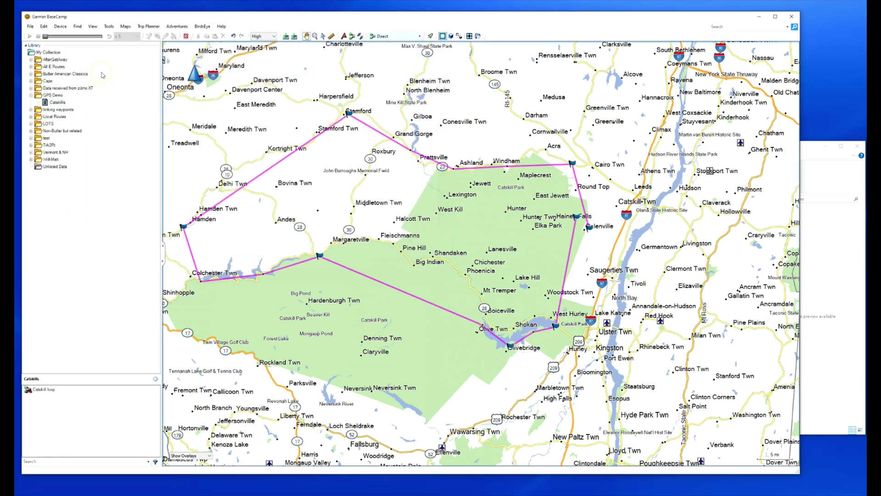
pyautogui.doubleClick(44, 390)
pyautogui.click(301, 354)
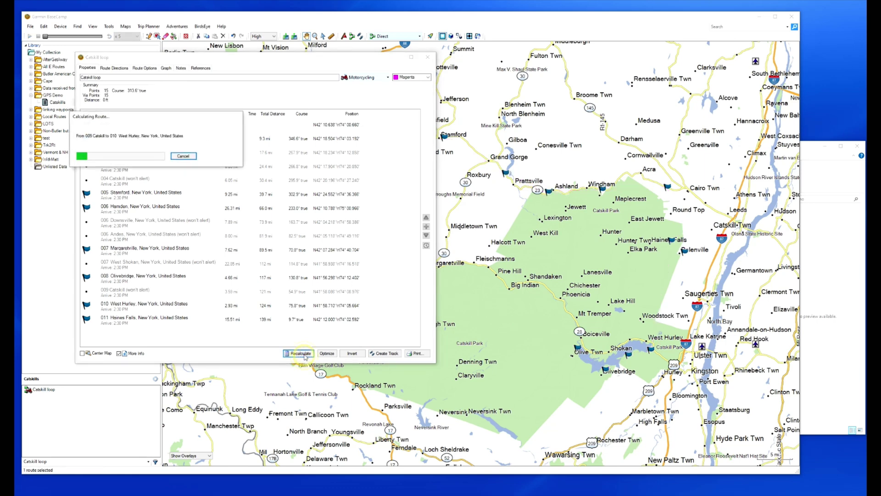
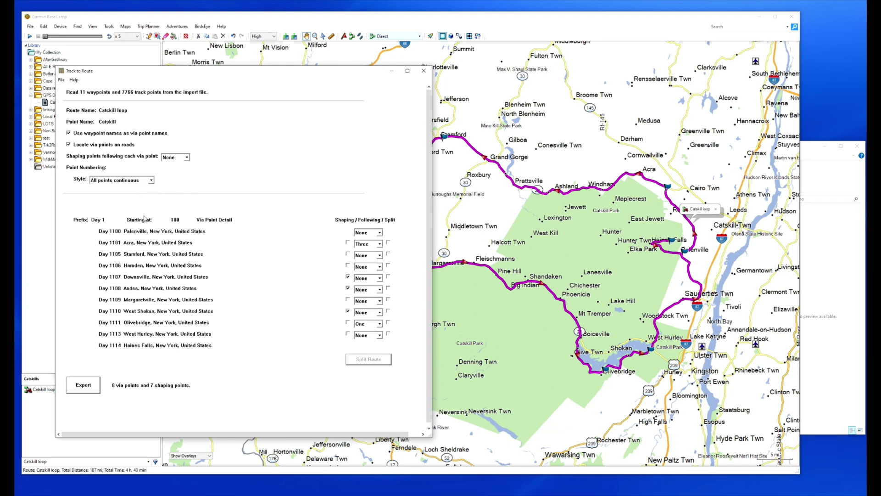
# Step: In Track to Route, set the point numbering style to Via points continuous and add a trailing space to the Day 1 prefix
pyautogui.click(151, 180)
pyautogui.click(123, 193)
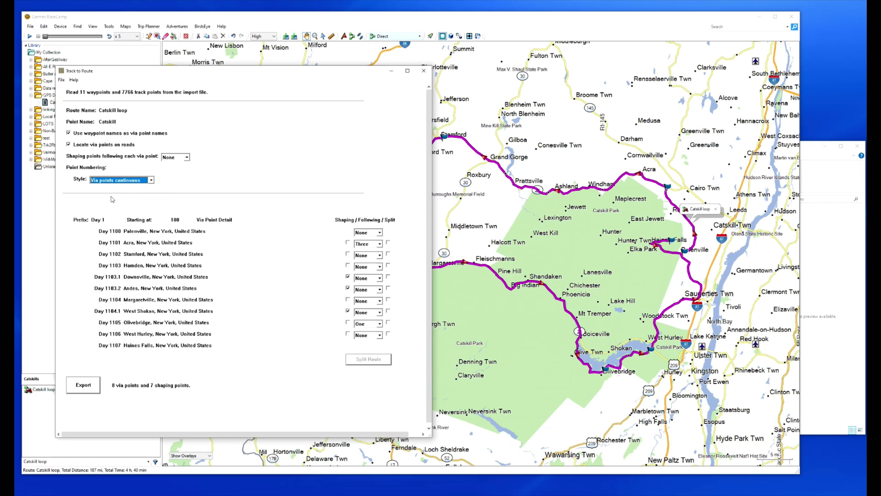
pyautogui.click(112, 220)
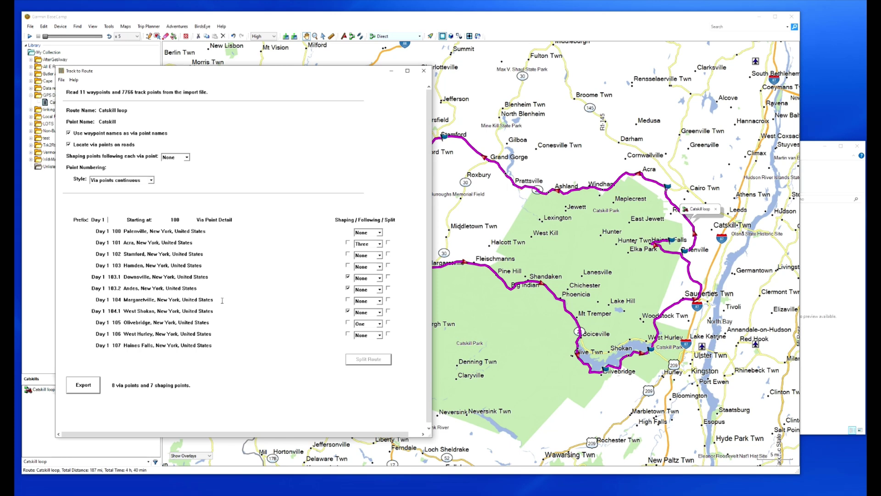
# Step: Split the route at Margaretville and give the second part the prefix Day 2 with a trailing space, starting at 200
pyautogui.click(388, 300)
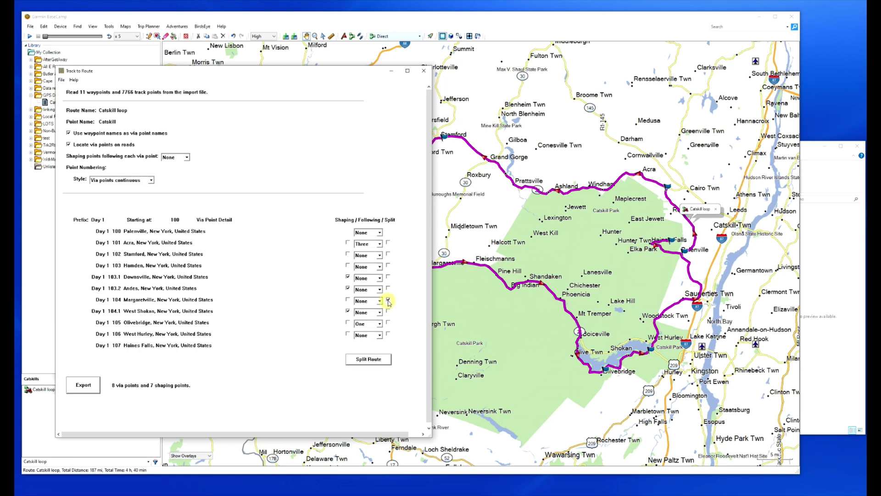
pyautogui.click(368, 360)
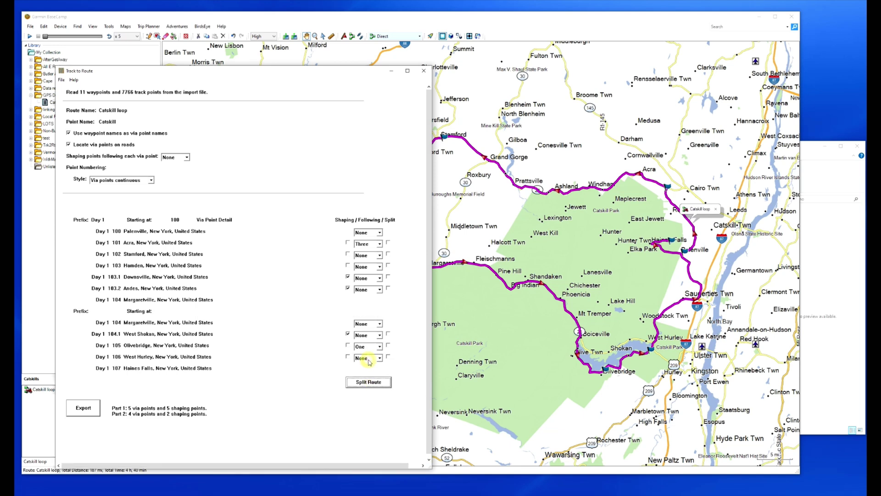
pyautogui.click(100, 311)
pyautogui.write('Da')
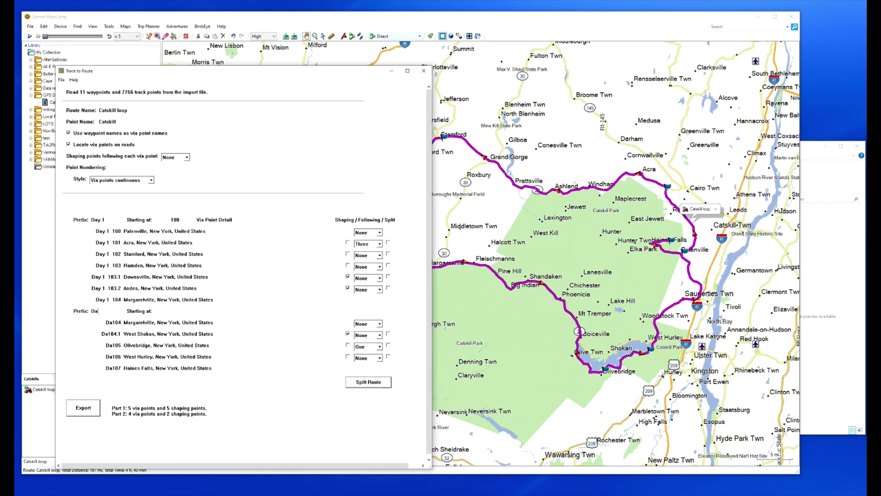
pyautogui.write('y 2')
pyautogui.click(167, 311)
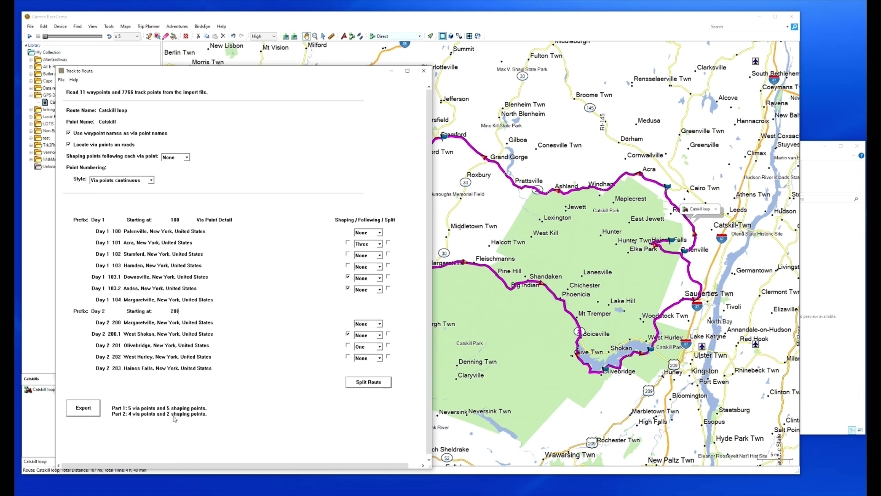
# Step: Export both parts of the split route and check for the exported files in the T2R folder
pyautogui.click(84, 409)
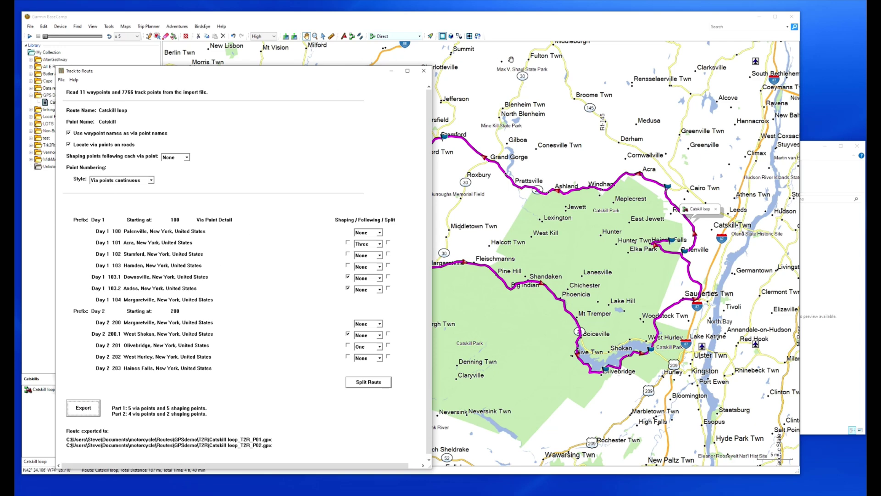
pyautogui.click(821, 158)
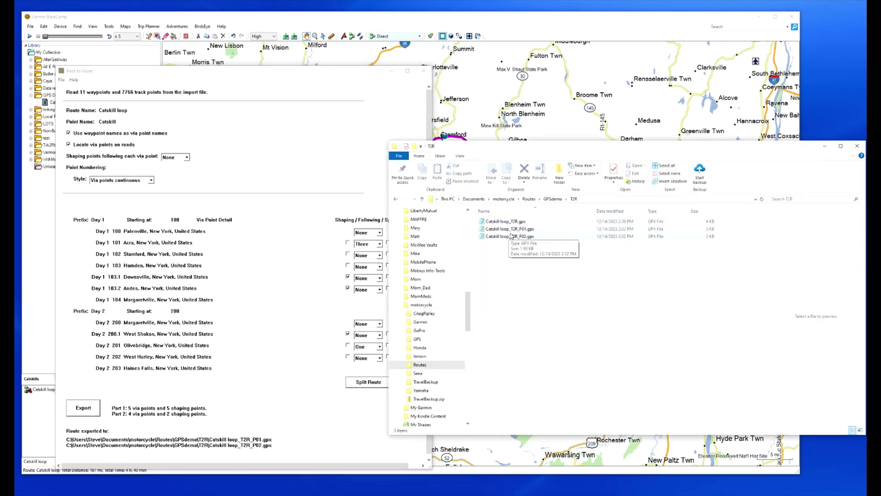
# Step: Switch to Garmin BaseCamp and import Catskill loop_T2R_P01.gpx and Catskill loop_T2R_P02.gpx together into the Catskills list
pyautogui.click(193, 18)
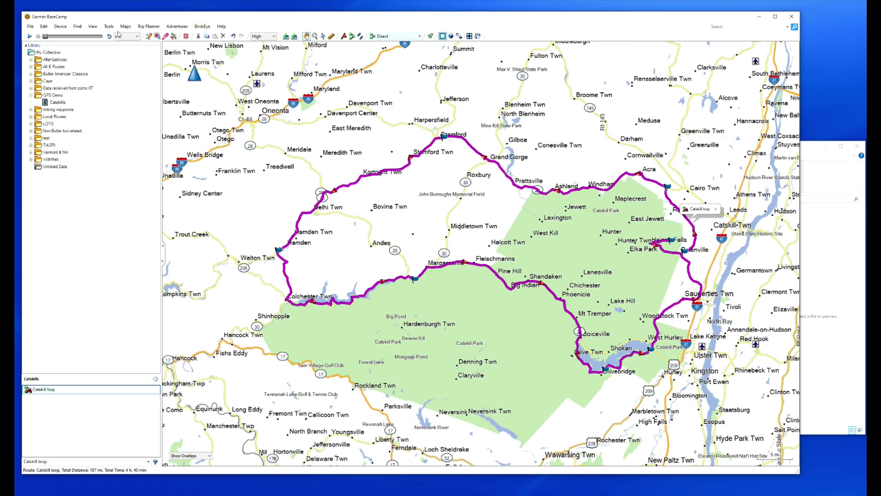
pyautogui.click(30, 26)
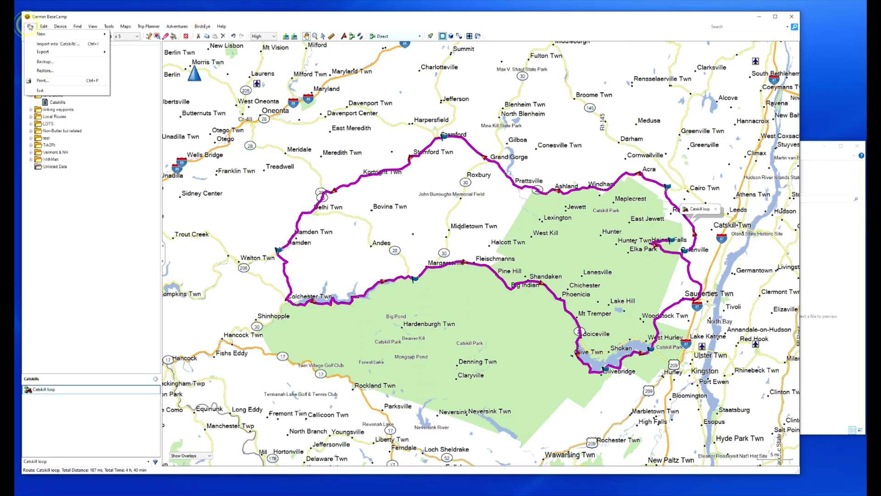
pyautogui.click(43, 44)
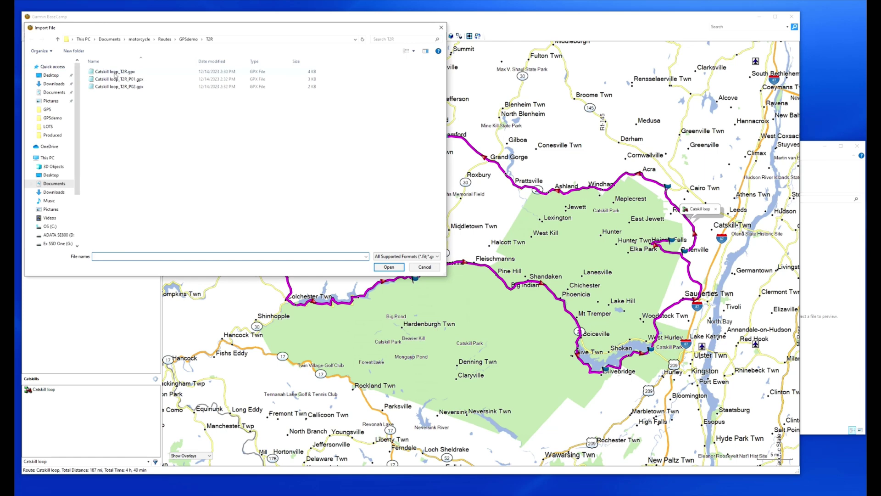
pyautogui.click(113, 80)
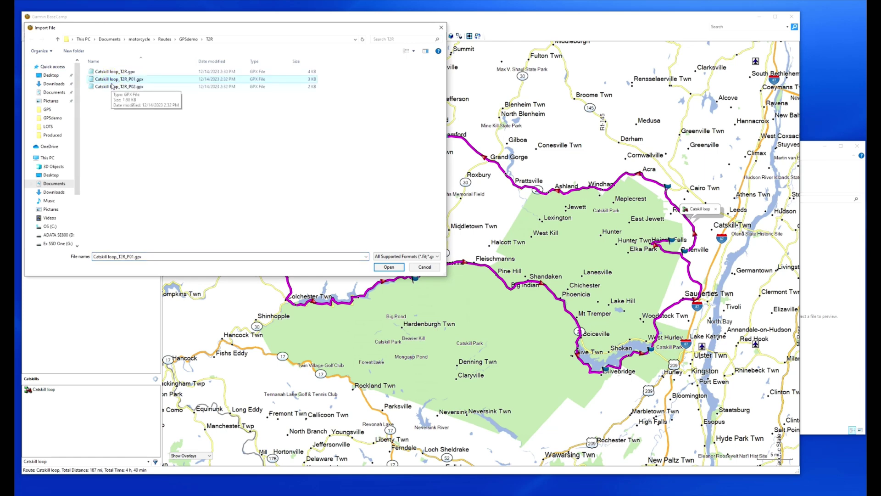
pyautogui.keyDown('ctrl'); pyautogui.click(112, 86); pyautogui.keyUp('ctrl')
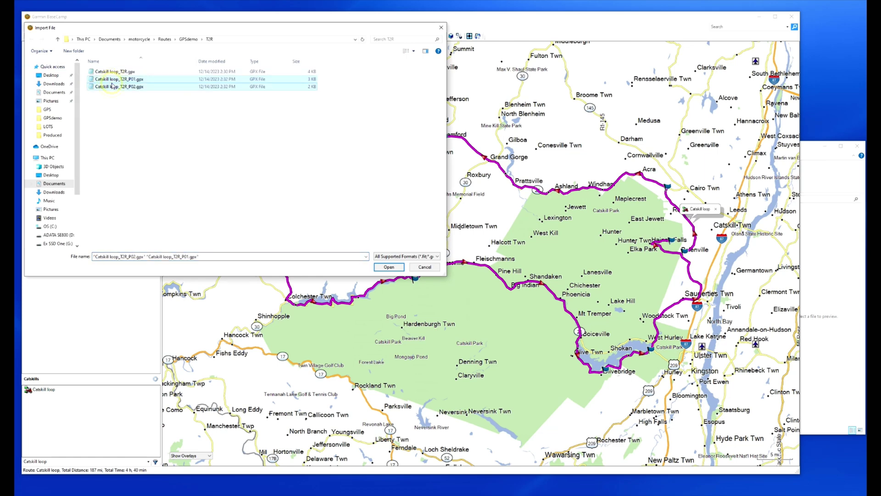
pyautogui.click(388, 266)
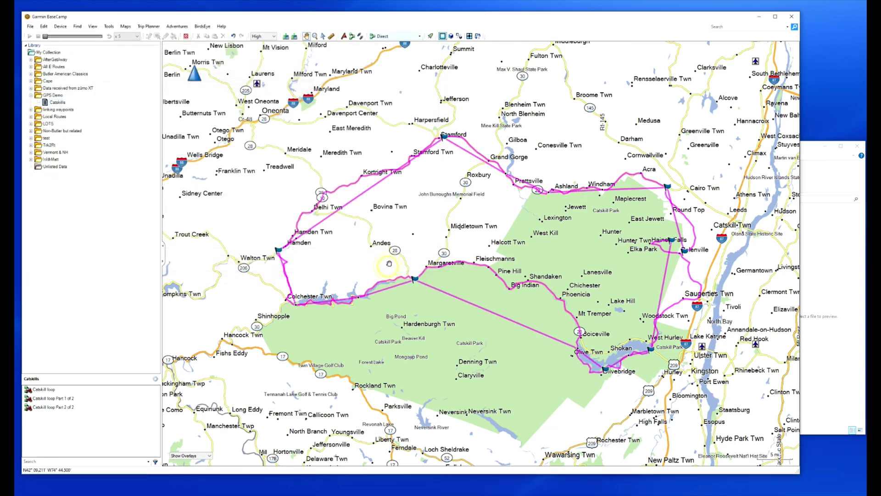
# Step: Recalculate the route Catskill loop Part 1 of 2 and set its colour to Blue
pyautogui.doubleClick(64, 399)
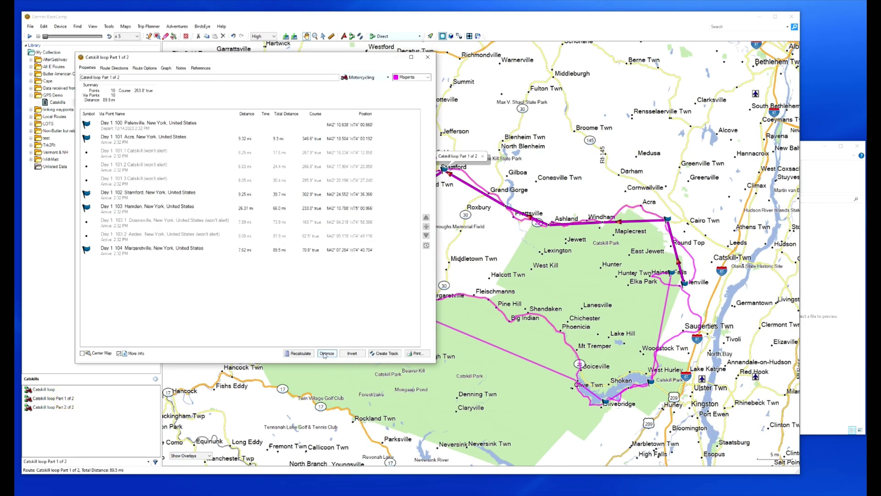
pyautogui.click(299, 353)
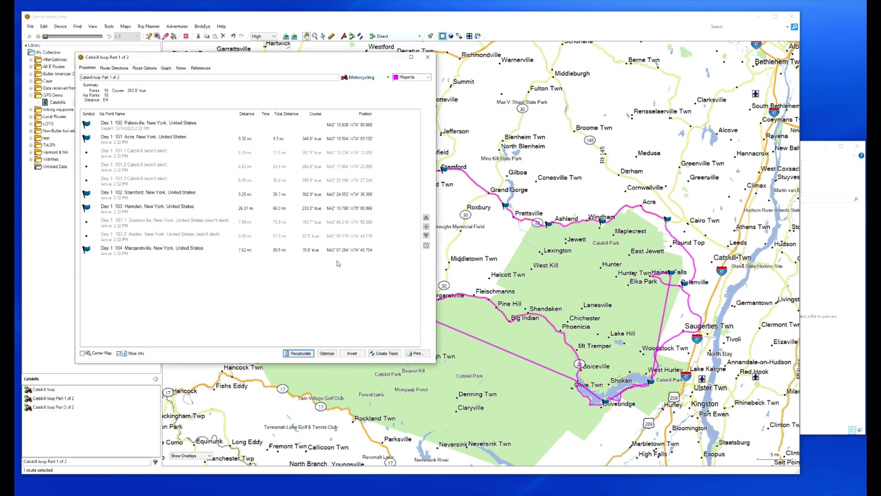
pyautogui.click(428, 77)
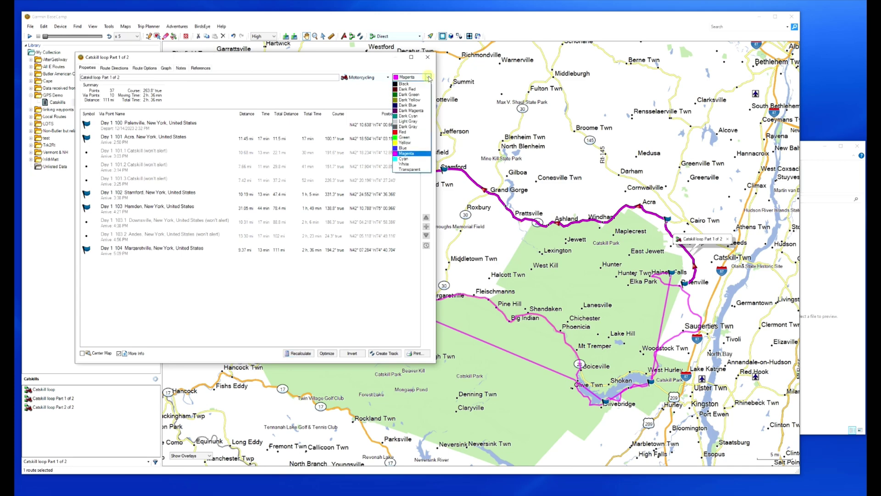
pyautogui.click(403, 147)
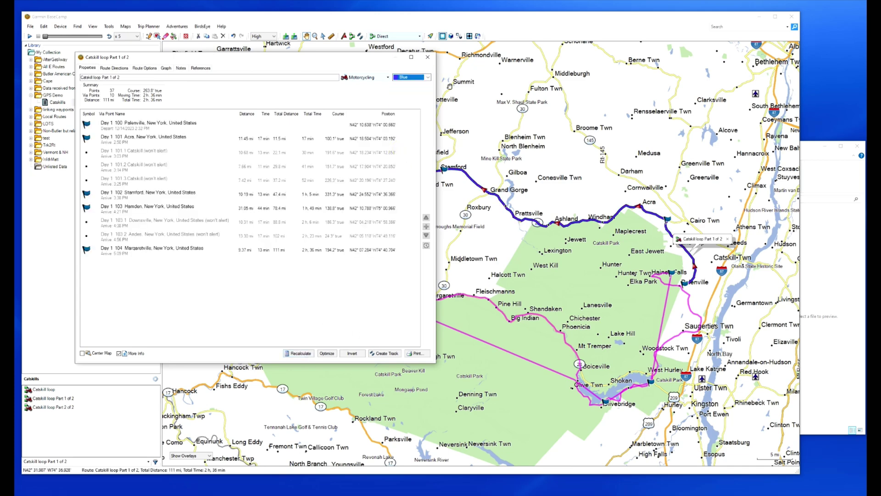
pyautogui.click(427, 57)
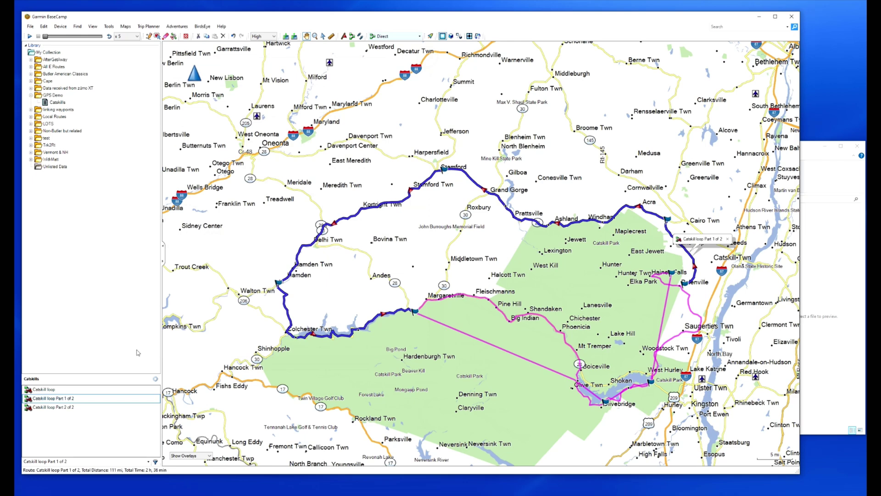
# Step: Set the route Catskill loop Part 2 of 2 to Red, recalculate it, and review both parts on the map
pyautogui.click(51, 408)
pyautogui.click(52, 408)
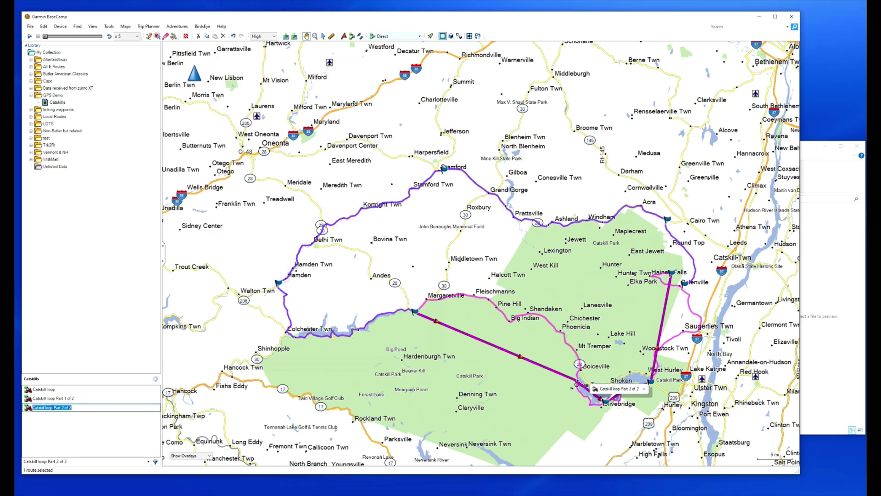
pyautogui.click(75, 417)
pyautogui.doubleClick(71, 409)
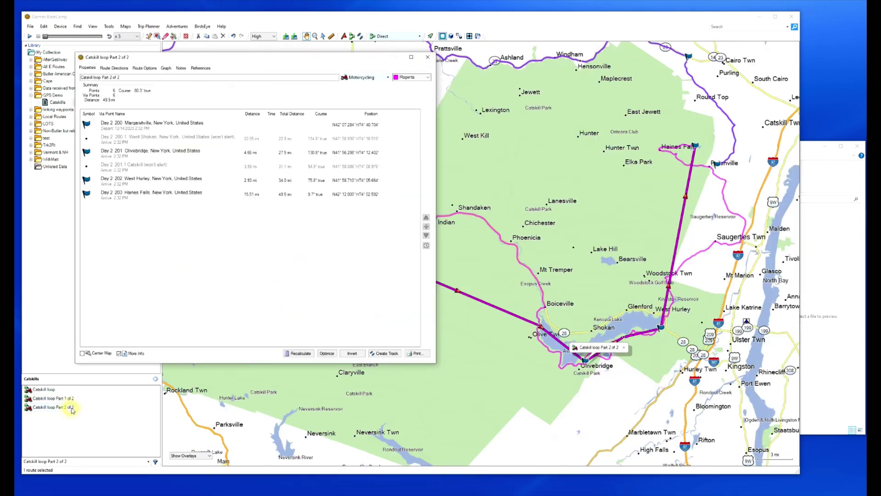
pyautogui.click(428, 77)
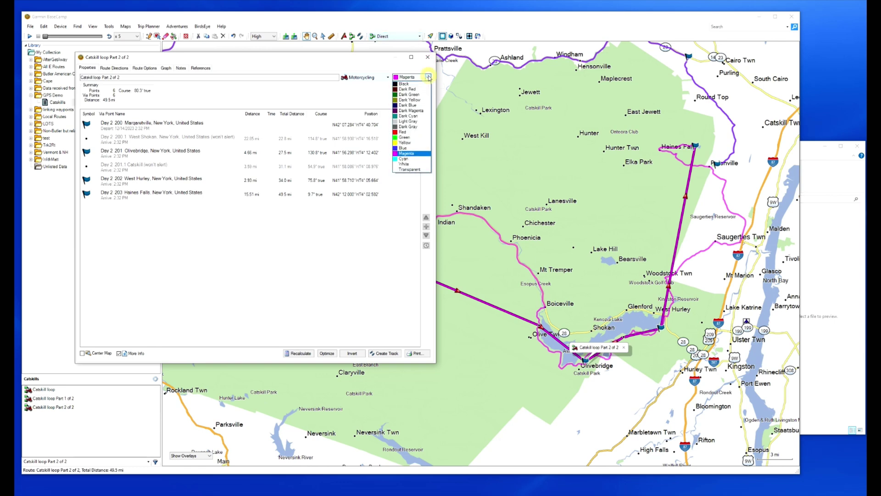
pyautogui.click(394, 132)
pyautogui.click(295, 354)
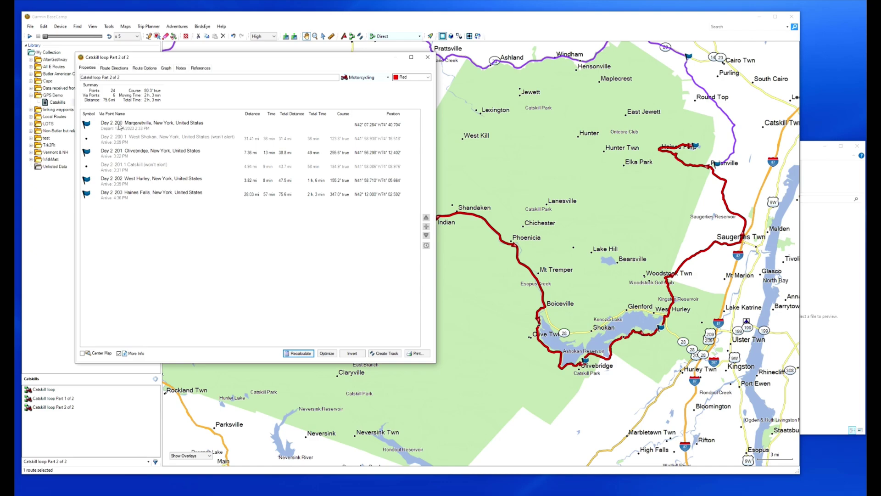
pyautogui.click(428, 57)
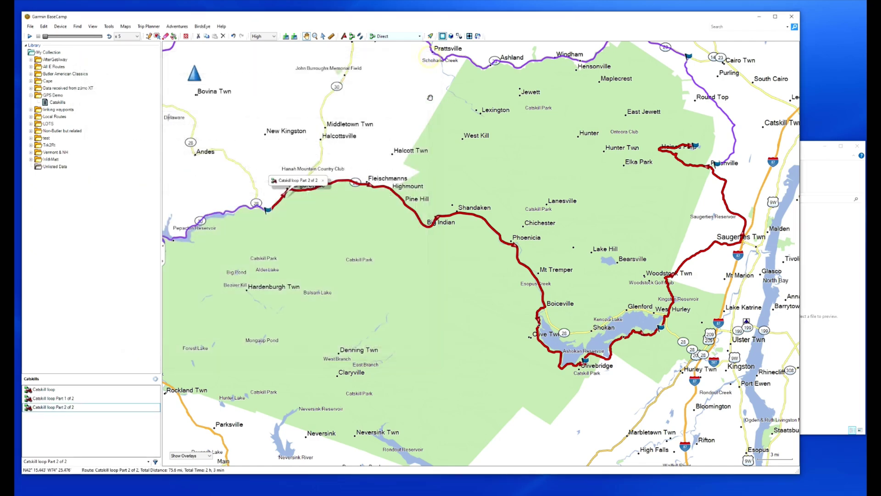
pyautogui.scroll(-5, 395, 84)
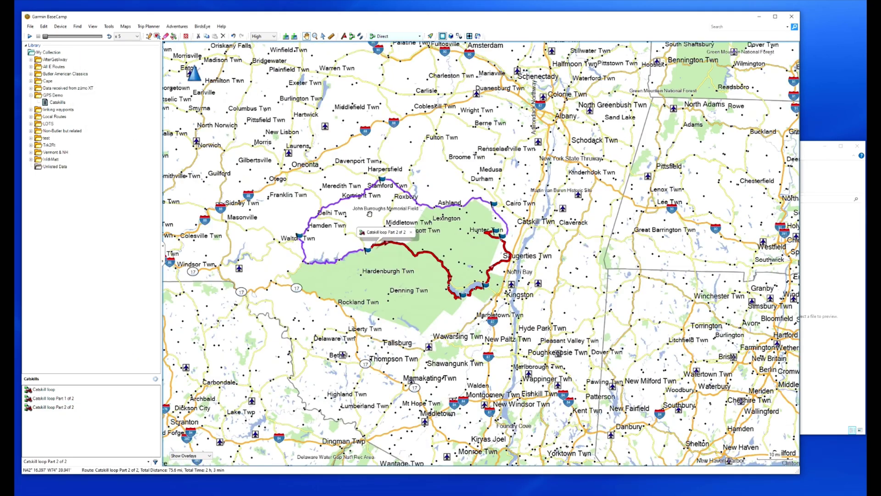
pyautogui.scroll(1, 369, 214)
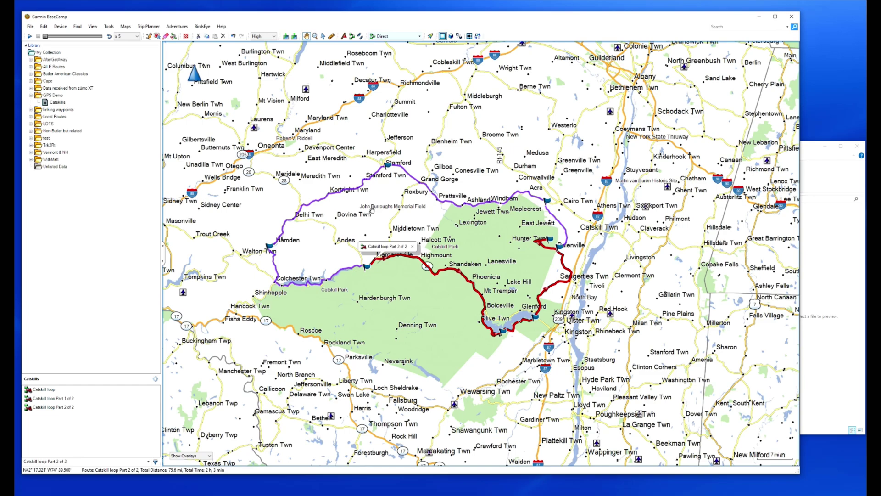
# Step: Open the properties of the unsplit Catskill loop route to examine its via and shaping points
pyautogui.click(44, 389)
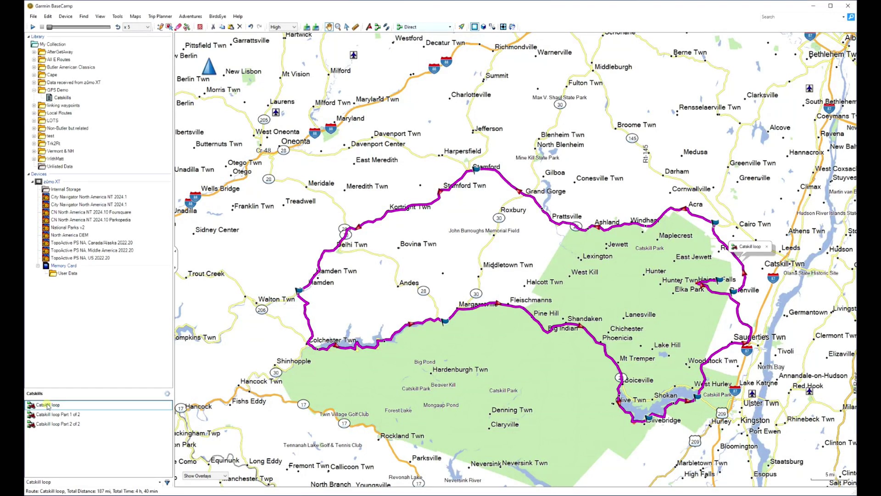
pyautogui.doubleClick(48, 405)
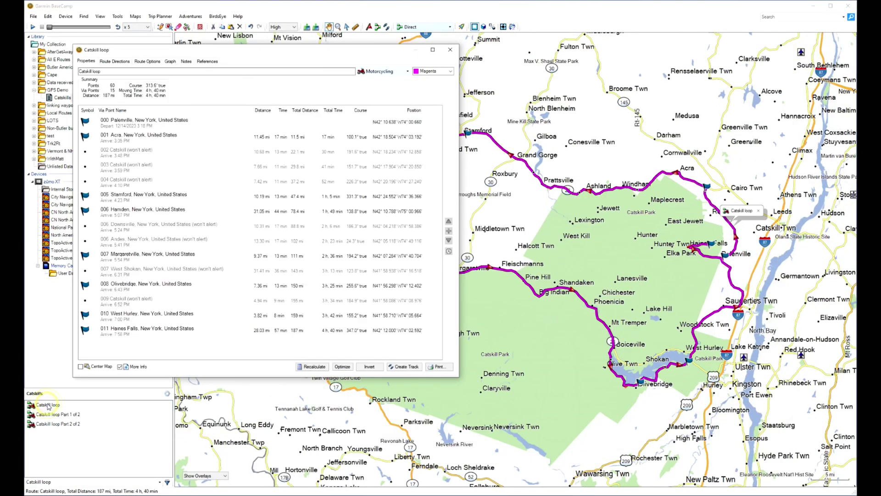
# Step: Enable Center Map for the Catskill loop and inspect its points on the map from 000 Palenville through 006 Downsville
pyautogui.click(80, 367)
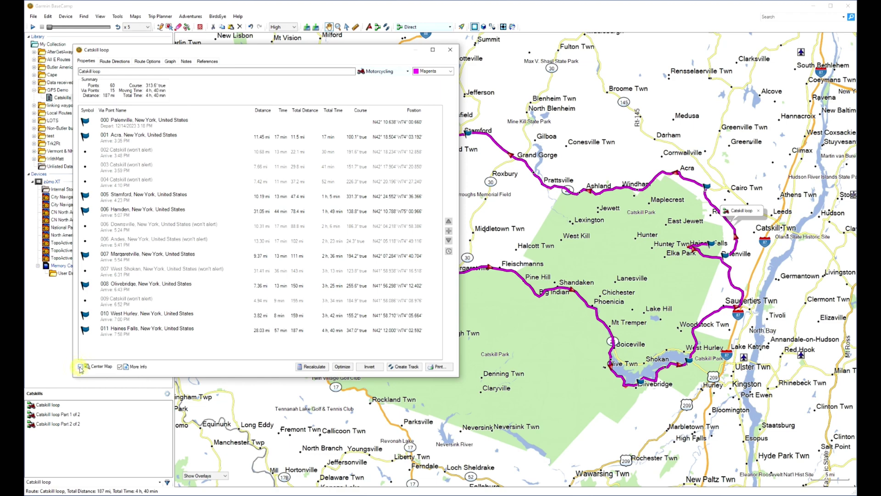
pyautogui.click(134, 121)
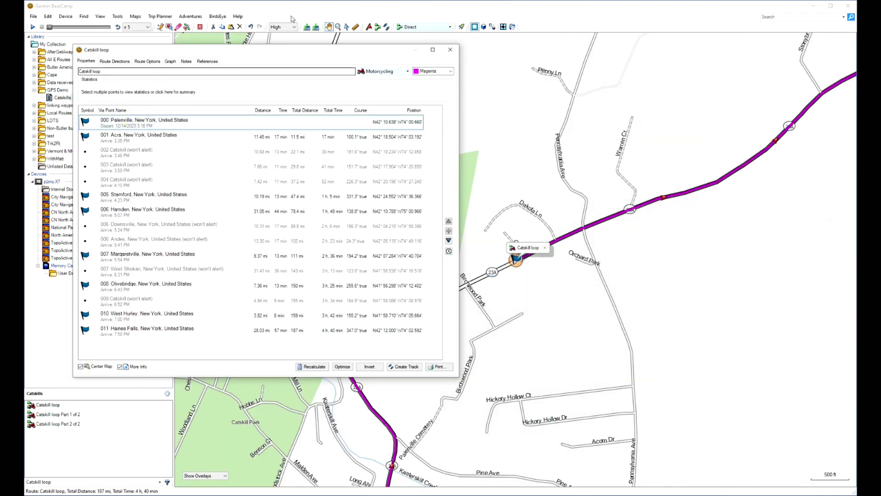
pyautogui.moveTo(303, 52); pyautogui.dragTo(238, 34)
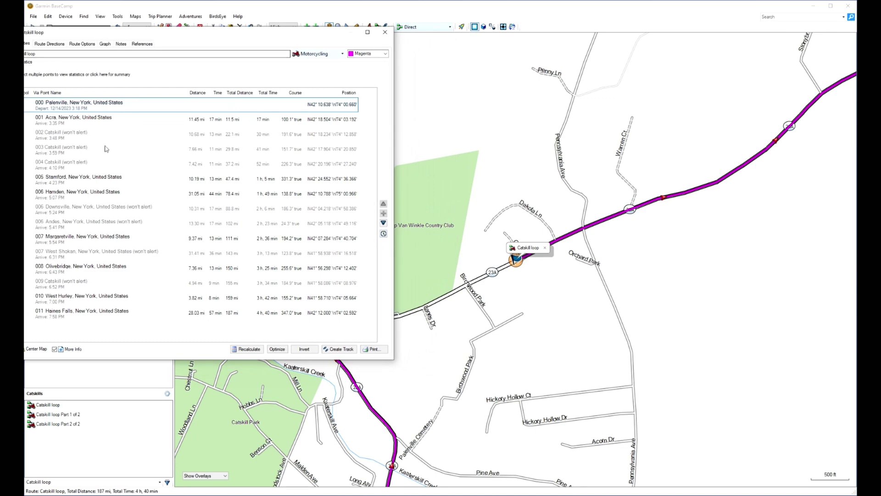
pyautogui.click(57, 122)
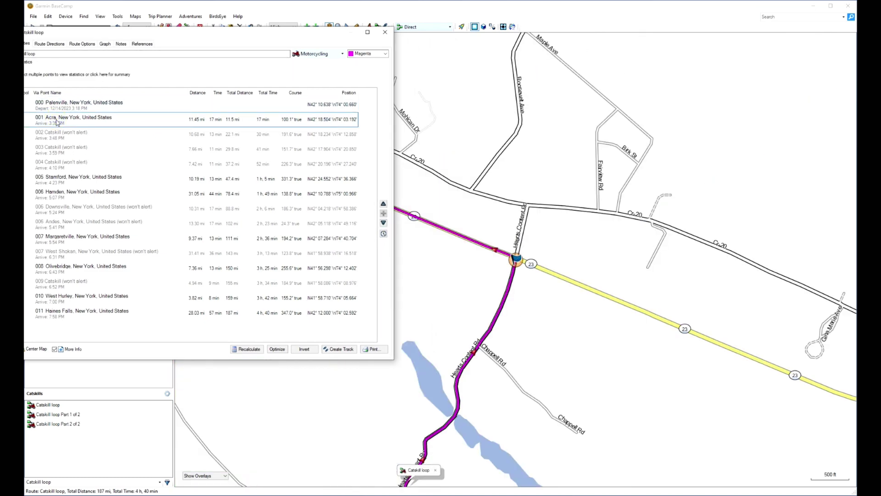
pyautogui.click(48, 136)
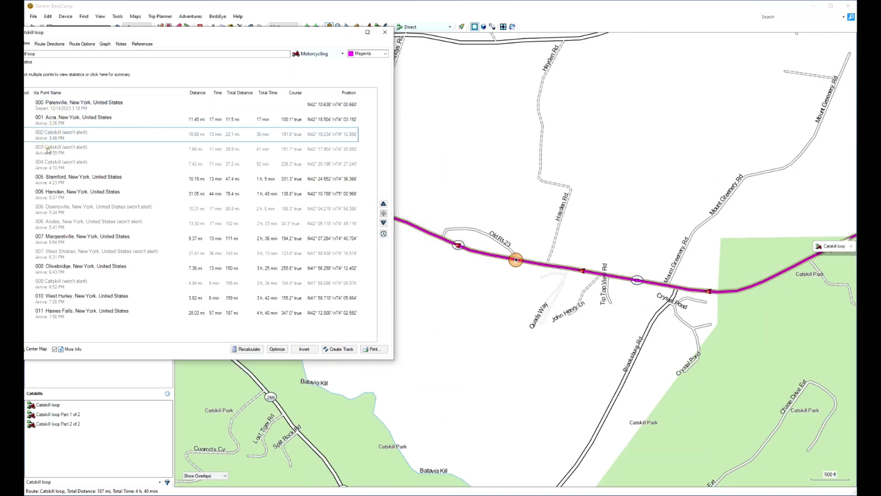
pyautogui.click(48, 150)
pyautogui.click(46, 166)
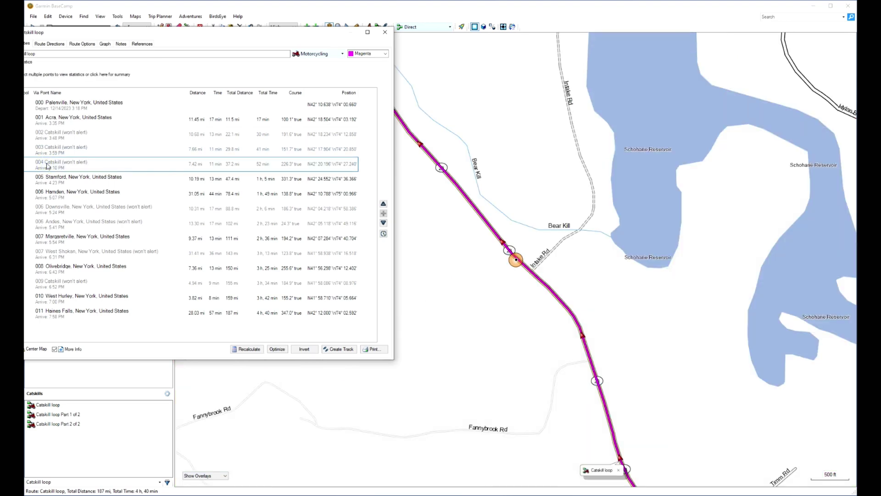
pyautogui.click(47, 180)
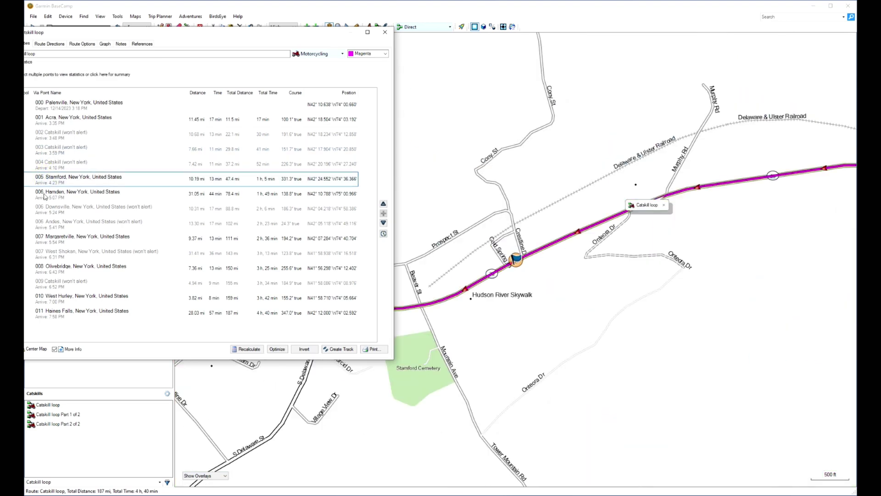
pyautogui.click(46, 195)
pyautogui.click(47, 211)
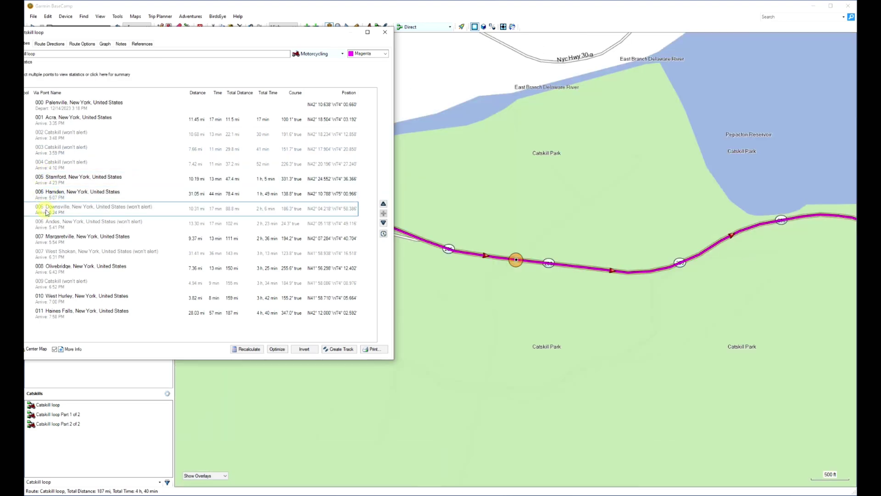
# Step: Move the 006 Andes shaping point from Bws Rd 8 onto the route where it crosses Pepacton Reservoir
pyautogui.click(50, 223)
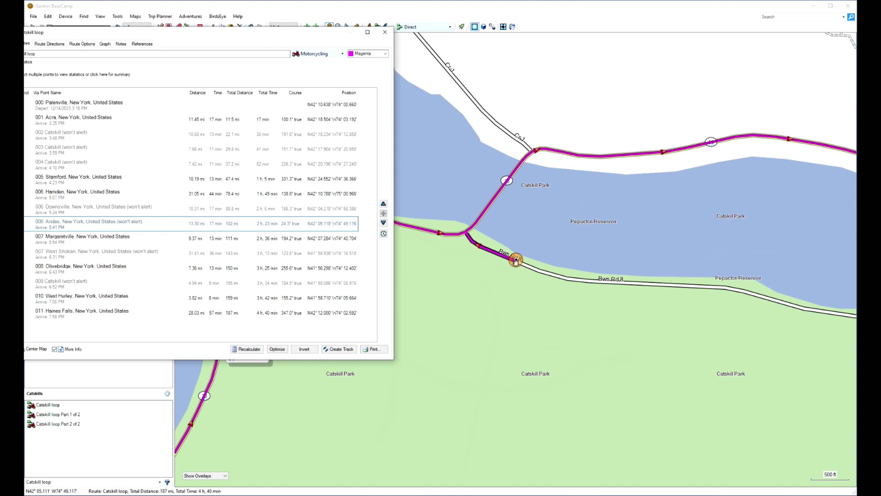
pyautogui.moveTo(516, 260); pyautogui.dragTo(503, 243)
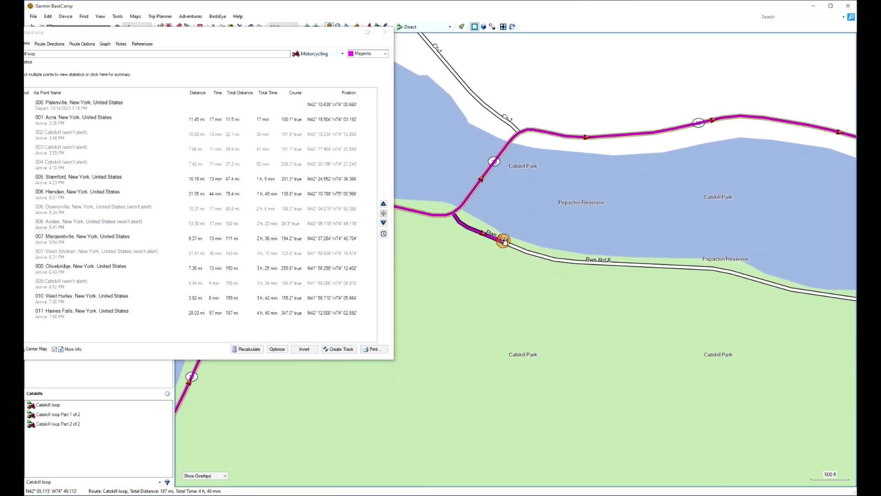
pyautogui.moveTo(503, 240); pyautogui.dragTo(474, 187)
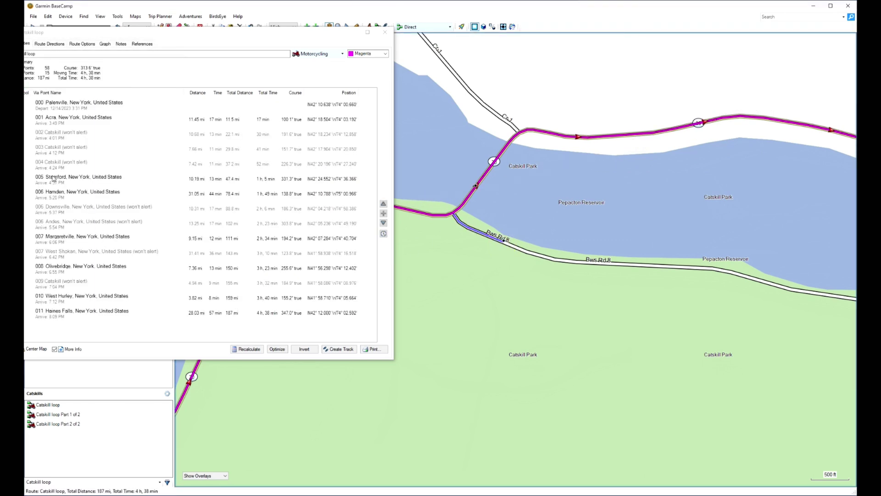
# Step: Inspect the placement of the points from 006 Downsville through 008 Olivebridge on the map
pyautogui.click(45, 212)
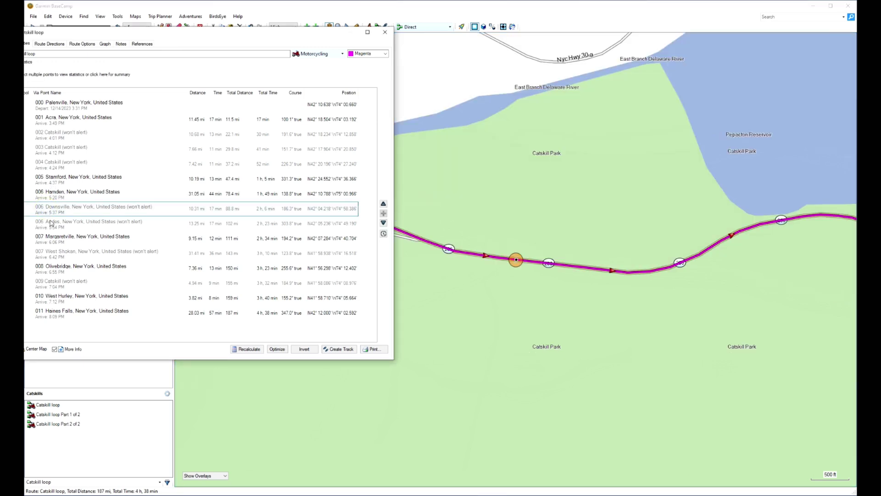
pyautogui.click(51, 223)
pyautogui.click(49, 240)
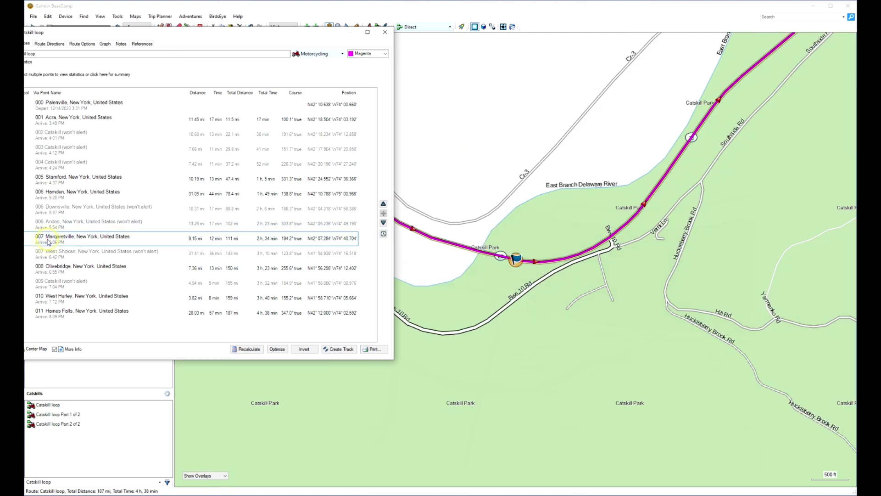
pyautogui.click(51, 257)
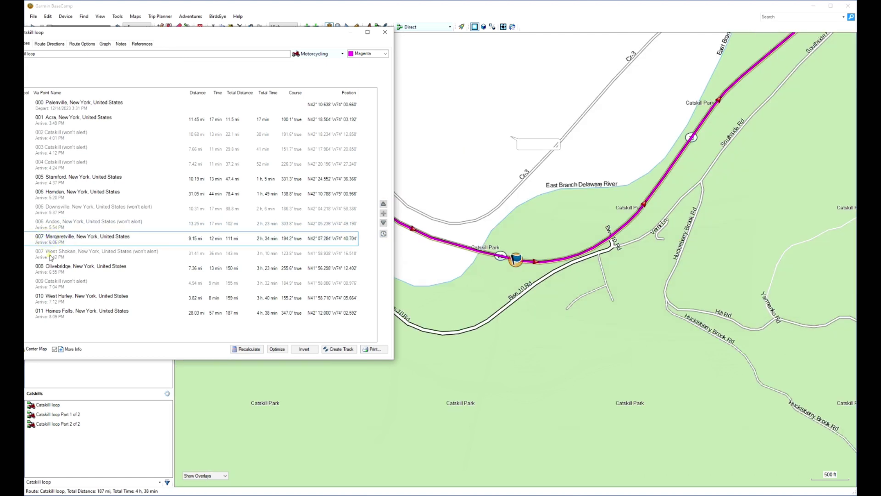
pyautogui.click(51, 268)
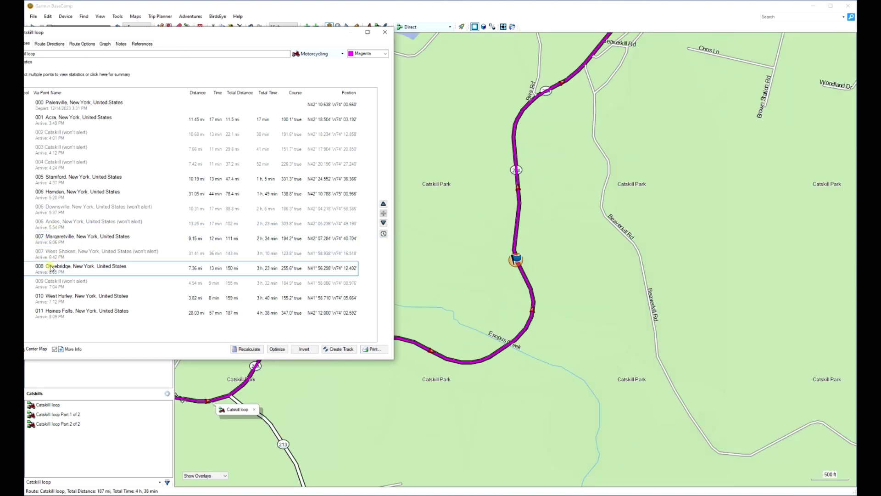
# Step: Move the 009 Catskill shaping point from the side road near Baker Rd onto the main route road and recheck it
pyautogui.click(54, 282)
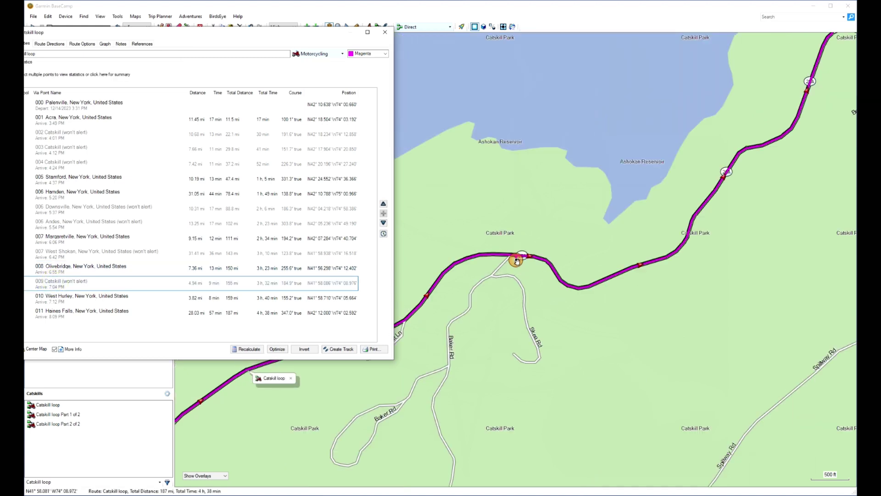
pyautogui.moveTo(516, 261); pyautogui.dragTo(536, 256)
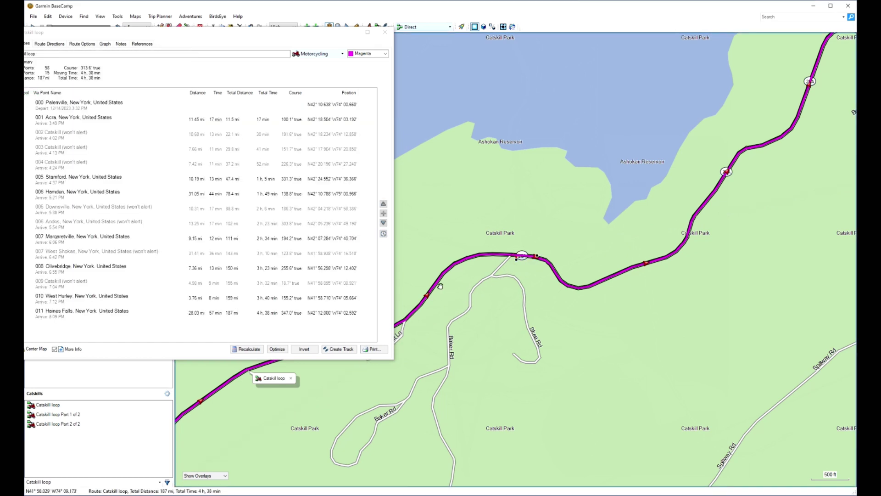
pyautogui.click(46, 269)
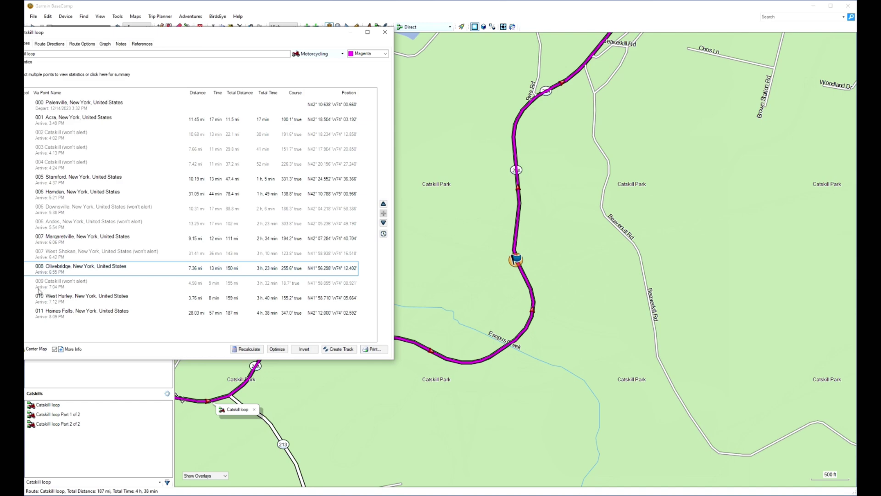
pyautogui.click(39, 288)
# Step: Inspect the 010 West Hurley and 011 Haines Falls points on the map and close the route properties
pyautogui.click(44, 297)
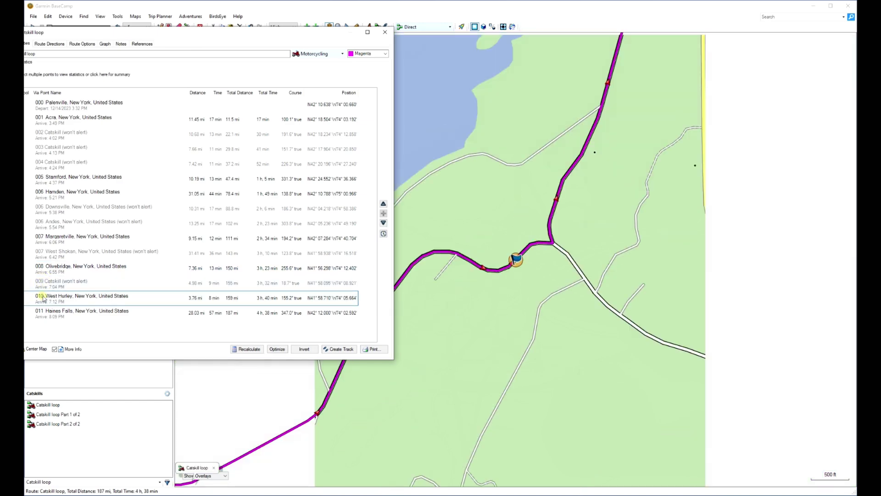
pyautogui.click(48, 313)
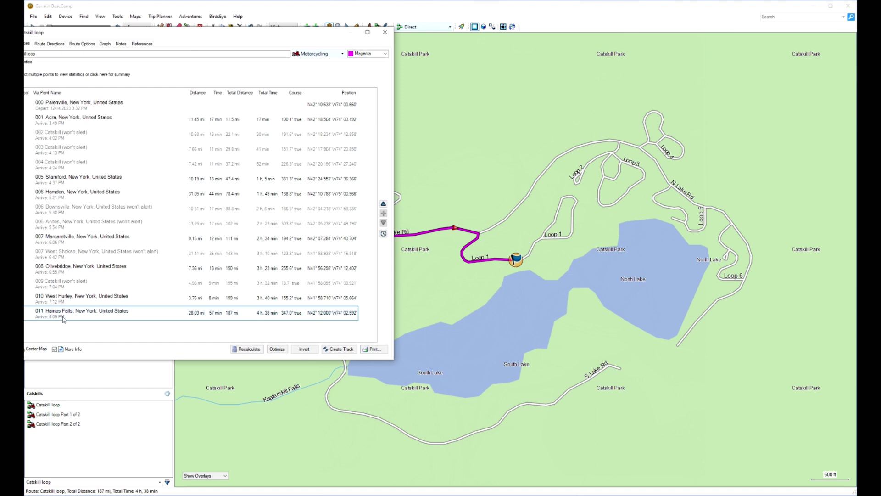
pyautogui.click(386, 32)
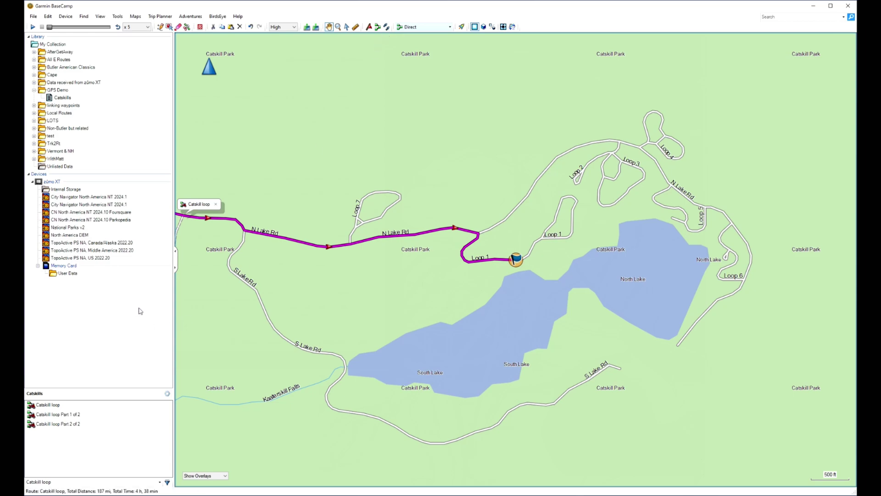
# Step: Review the whole Catskill loop and transfer the route to the User Data folder on the zūmo XT's memory card
pyautogui.scroll(-5, 238, 205)
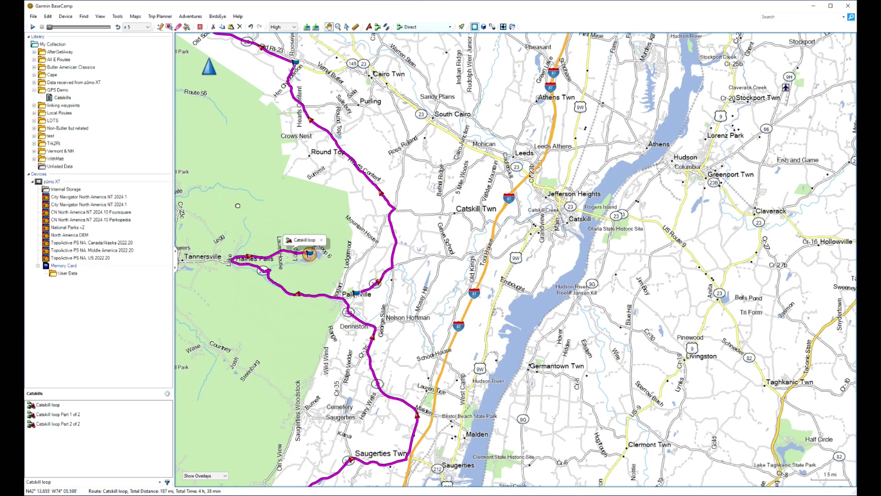
pyautogui.scroll(-4, 237, 205)
pyautogui.scroll(4, 405, 204)
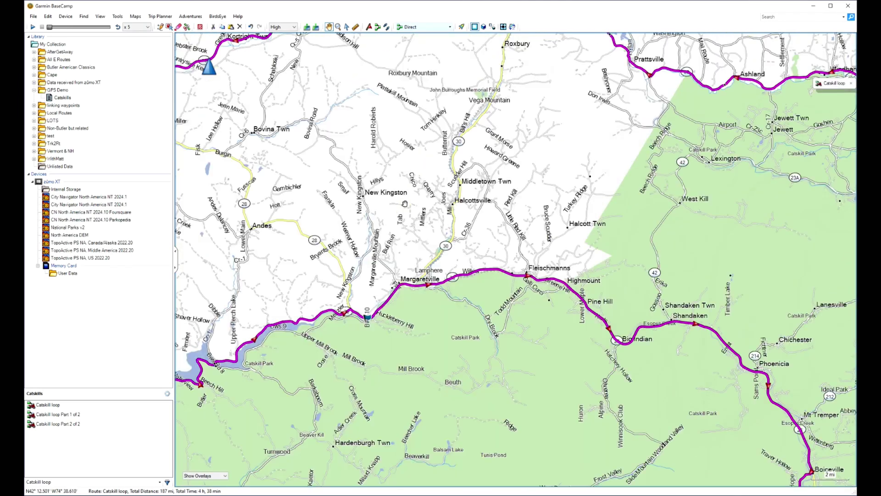
pyautogui.scroll(-3, 405, 203)
pyautogui.moveTo(405, 203); pyautogui.dragTo(446, 200)
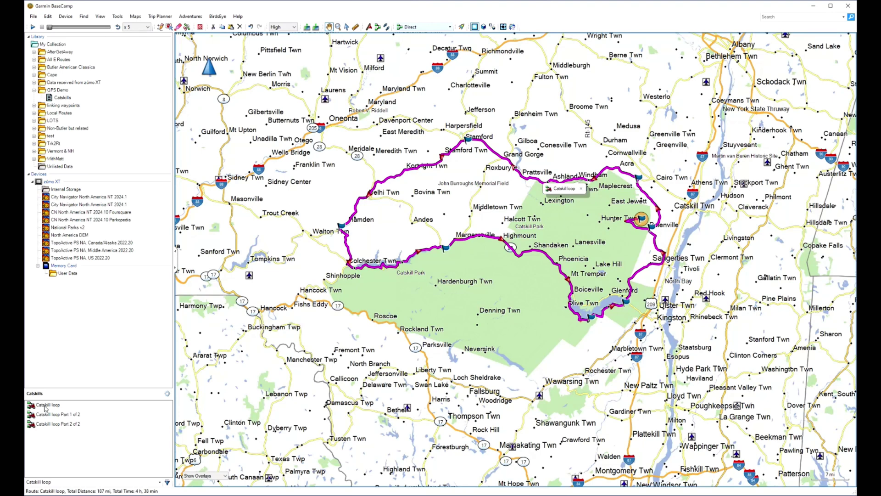
pyautogui.click(47, 408)
pyautogui.moveTo(61, 319); pyautogui.dragTo(65, 274)
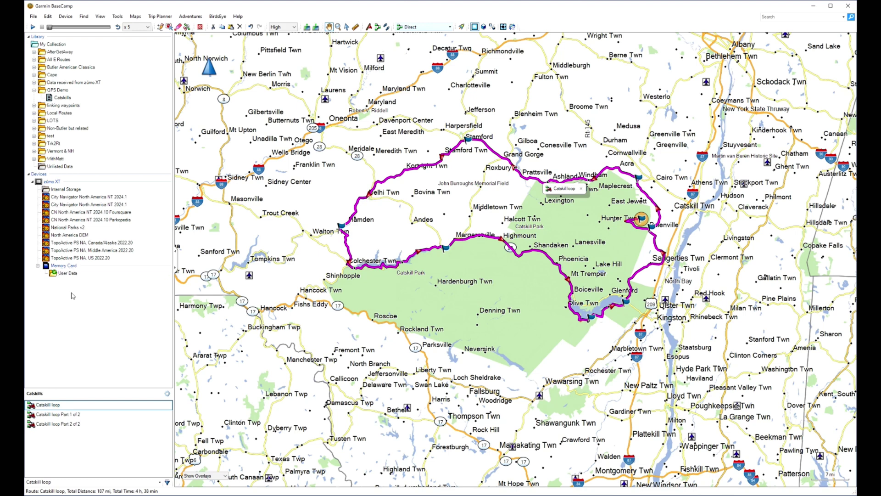